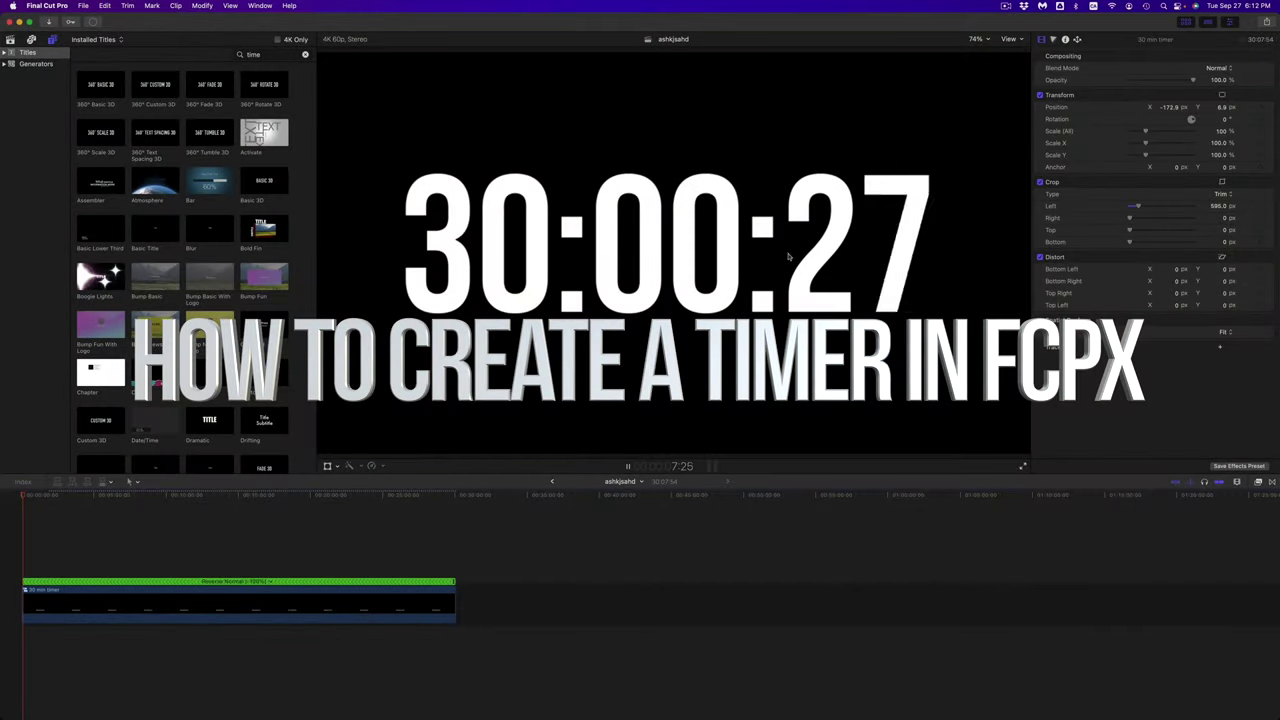
Create a 4K 3840x2160 60p ProRes 422 project named ashkjsahd in the 2019-09-24 event.
{"action": "left_click", "coordinate": [1006, 5]}
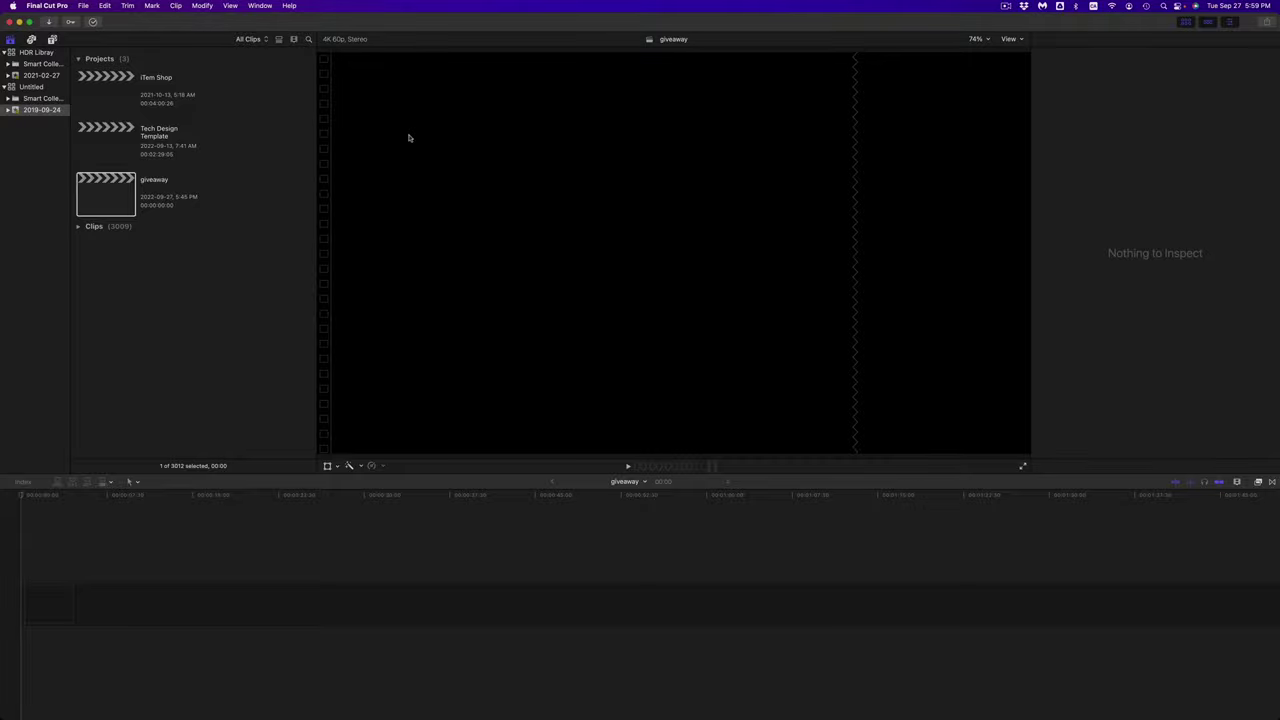
{"action": "key", "text": "super+n"}
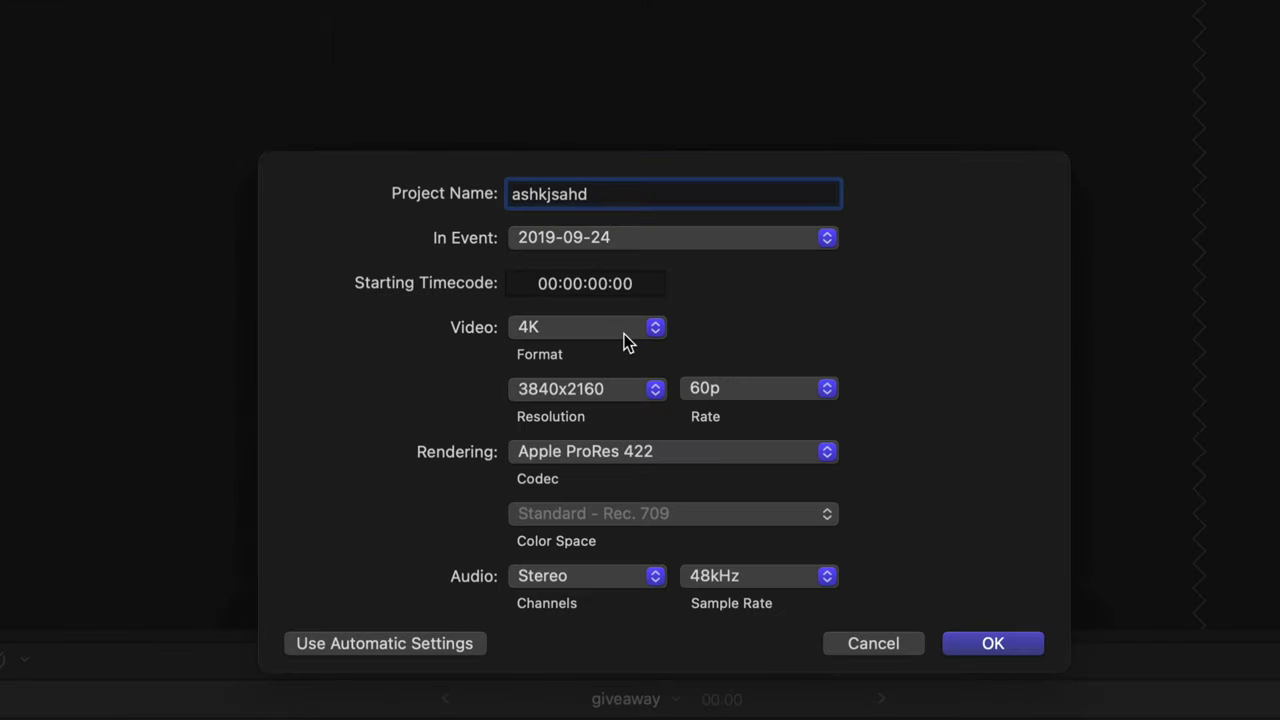
{"action": "left_click", "coordinate": [997, 643]}
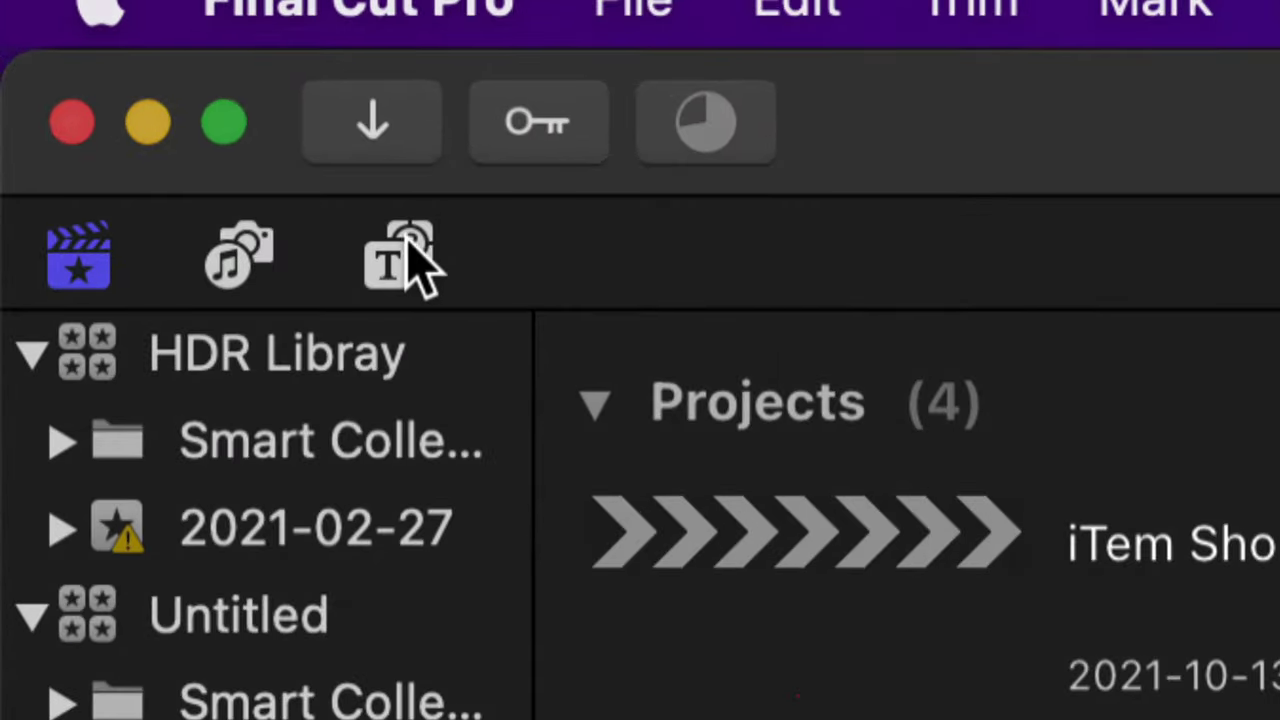
Add the Counting generator to the timeline, play it back, then delete it.
{"action": "left_click", "coordinate": [405, 263]}
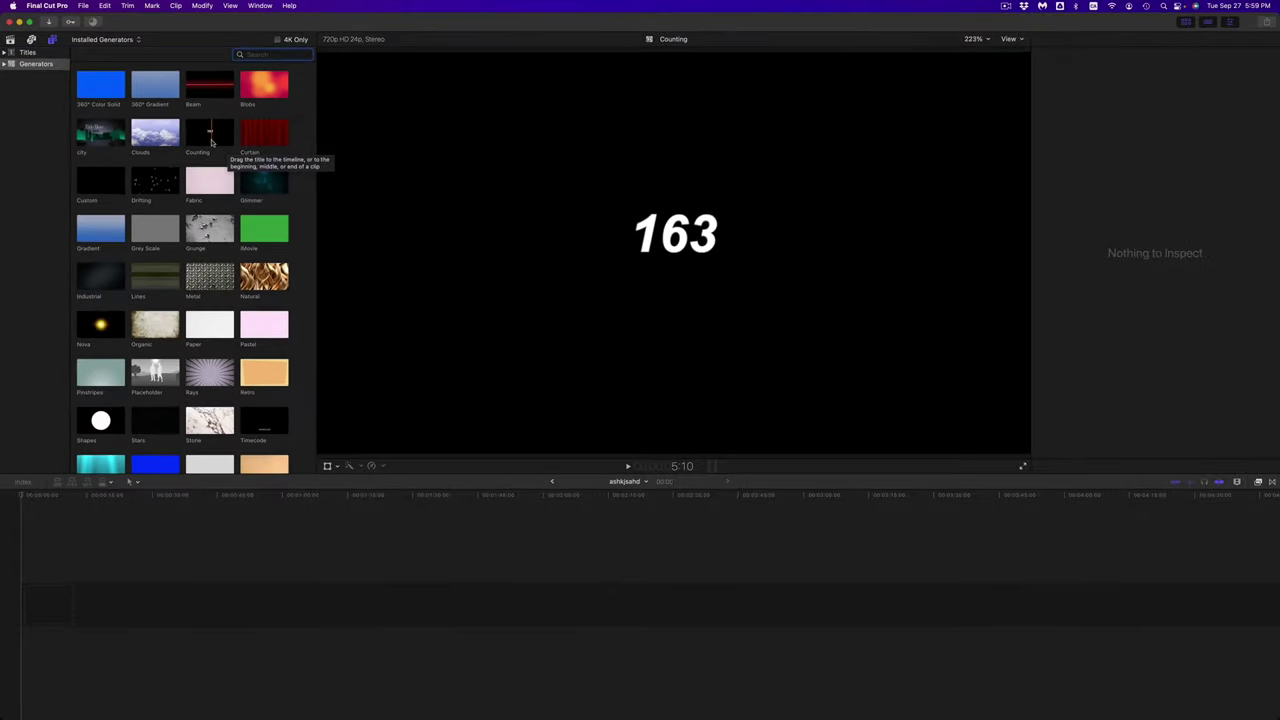
{"action": "left_click", "coordinate": [430, 272]}
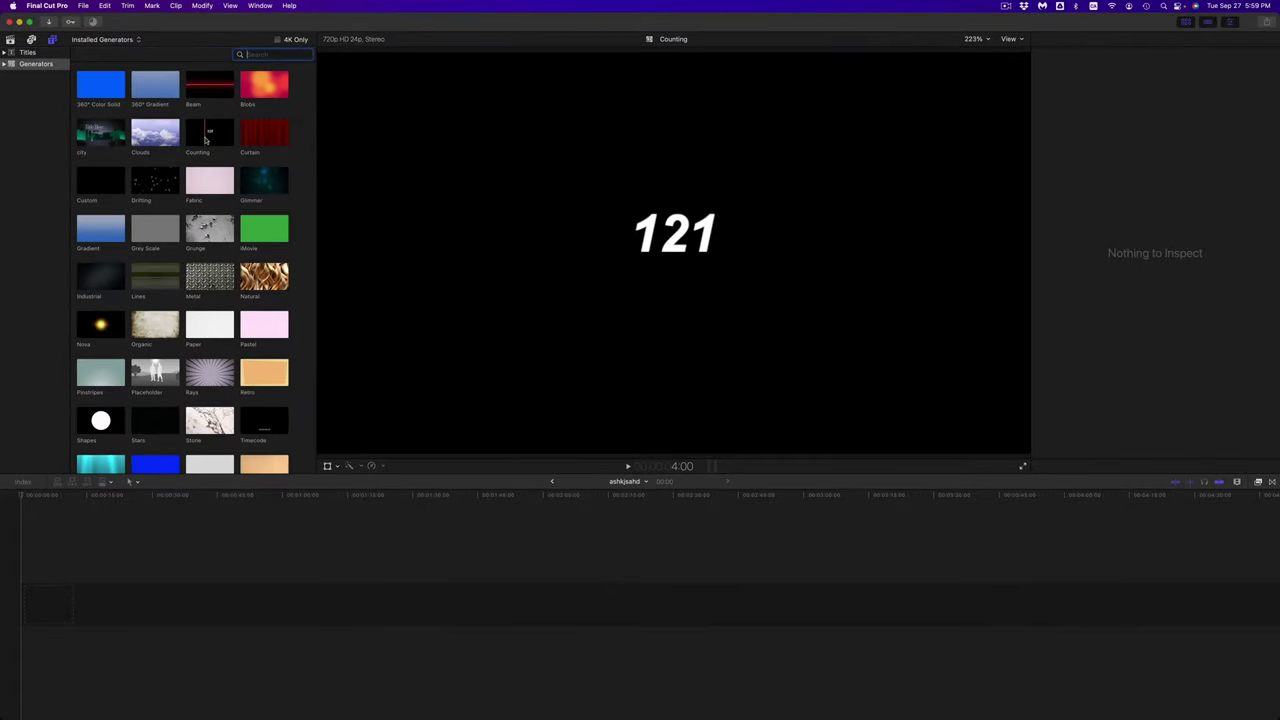
{"action": "left_click_drag", "start_coordinate": [256, 470], "coordinate": [42, 605]}
{"action": "key", "text": "space"}
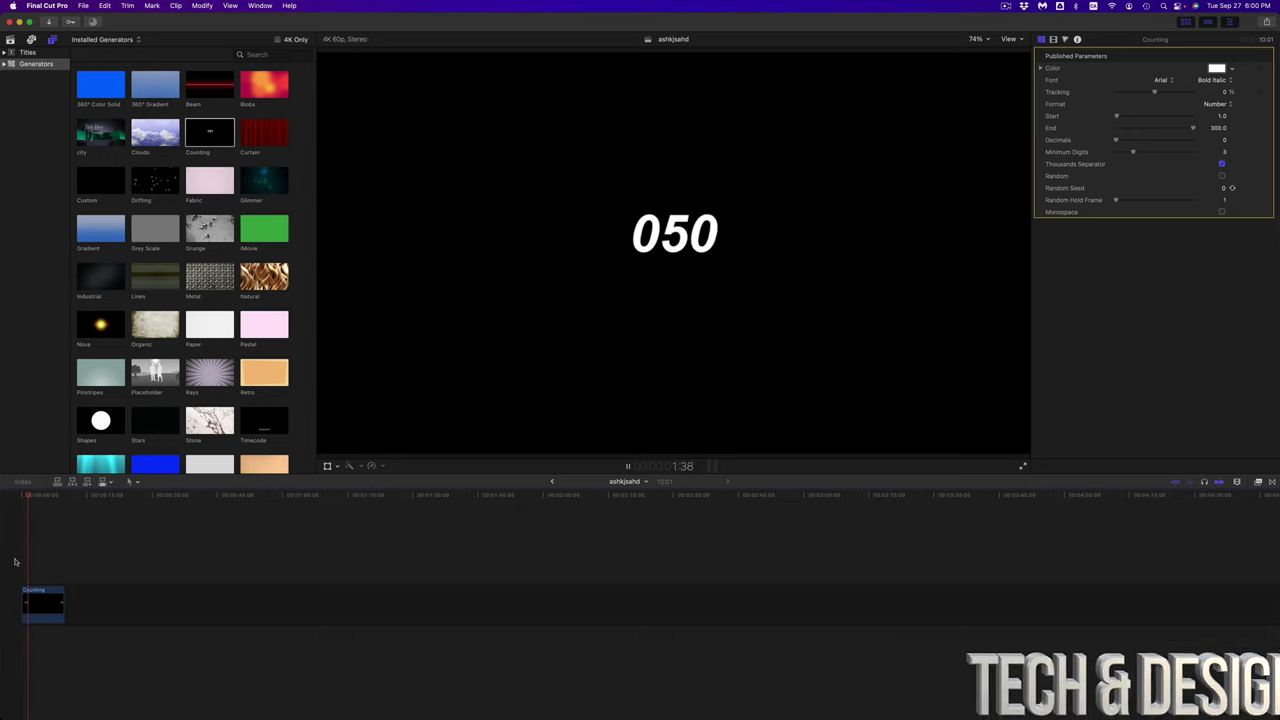
{"action": "left_click", "coordinate": [52, 604]}
{"action": "key", "text": "Delete"}
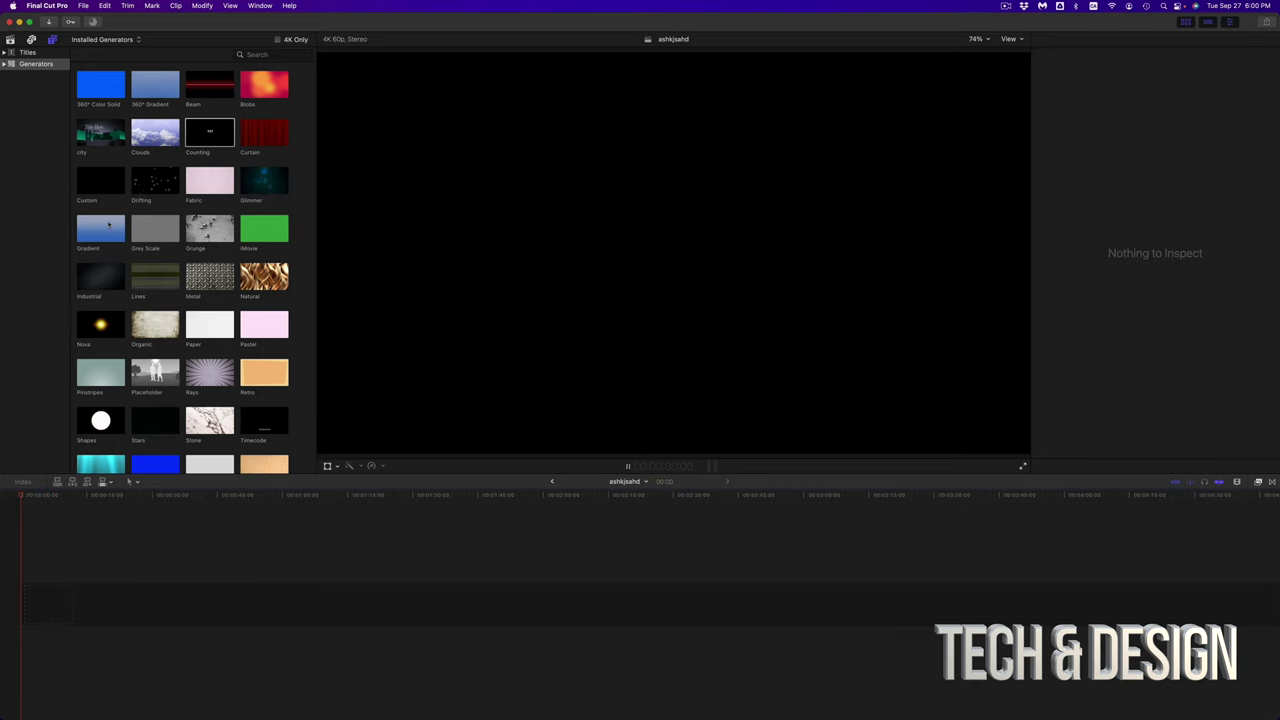
Search generators for 'time' and drag the Timecode generator to the timeline start.
{"action": "scroll", "coordinate": [108, 224], "scroll_direction": "up", "scroll_amount": 2}
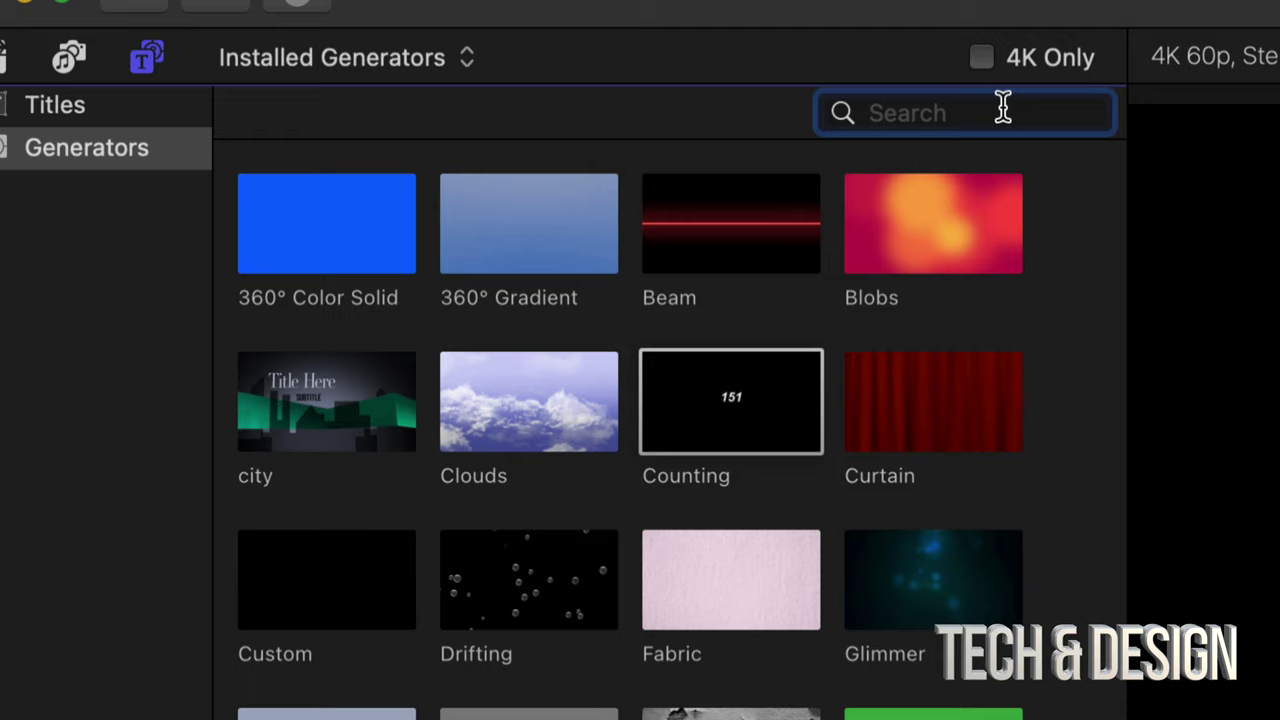
{"action": "type", "text": "time"}
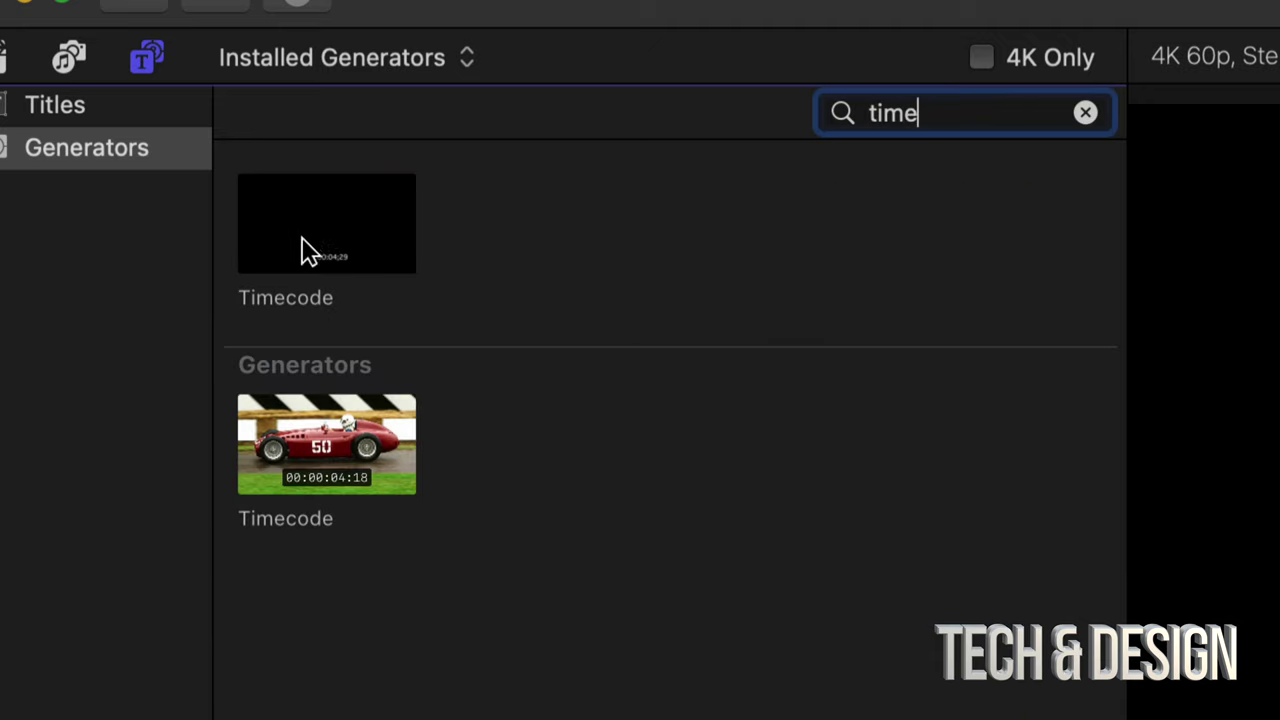
{"action": "left_click", "coordinate": [363, 249]}
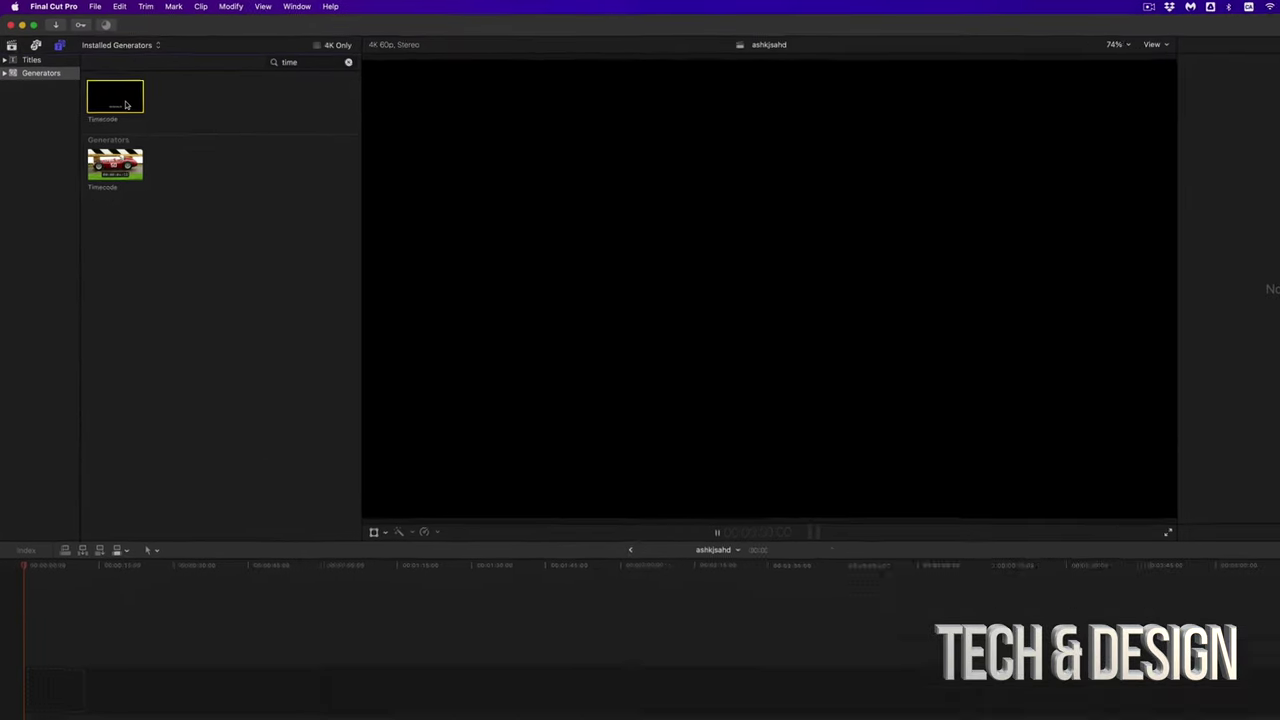
{"action": "left_click_drag", "start_coordinate": [157, 132], "coordinate": [174, 719]}
{"action": "left_click_drag", "start_coordinate": [128, 670], "coordinate": [48, 632]}
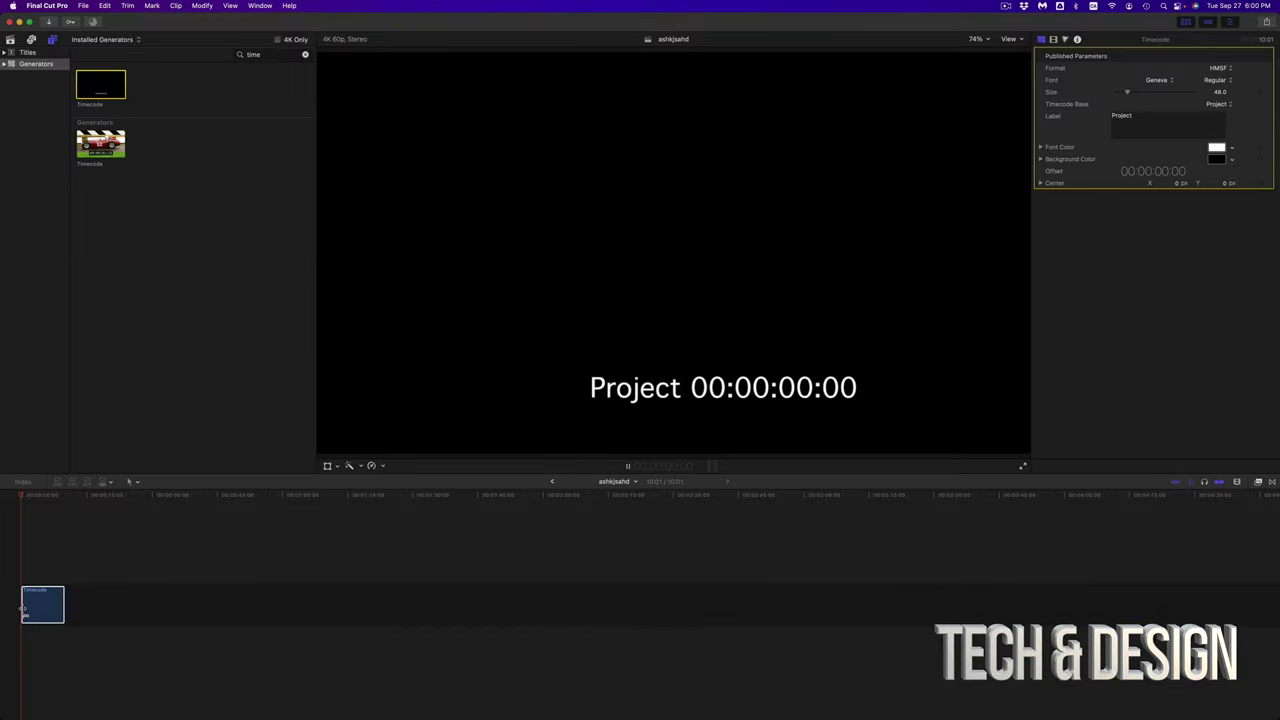
Change the Timecode label to 'Count Down', with Bebas Neue font at size 100.
{"action": "left_click", "coordinate": [32, 610]}
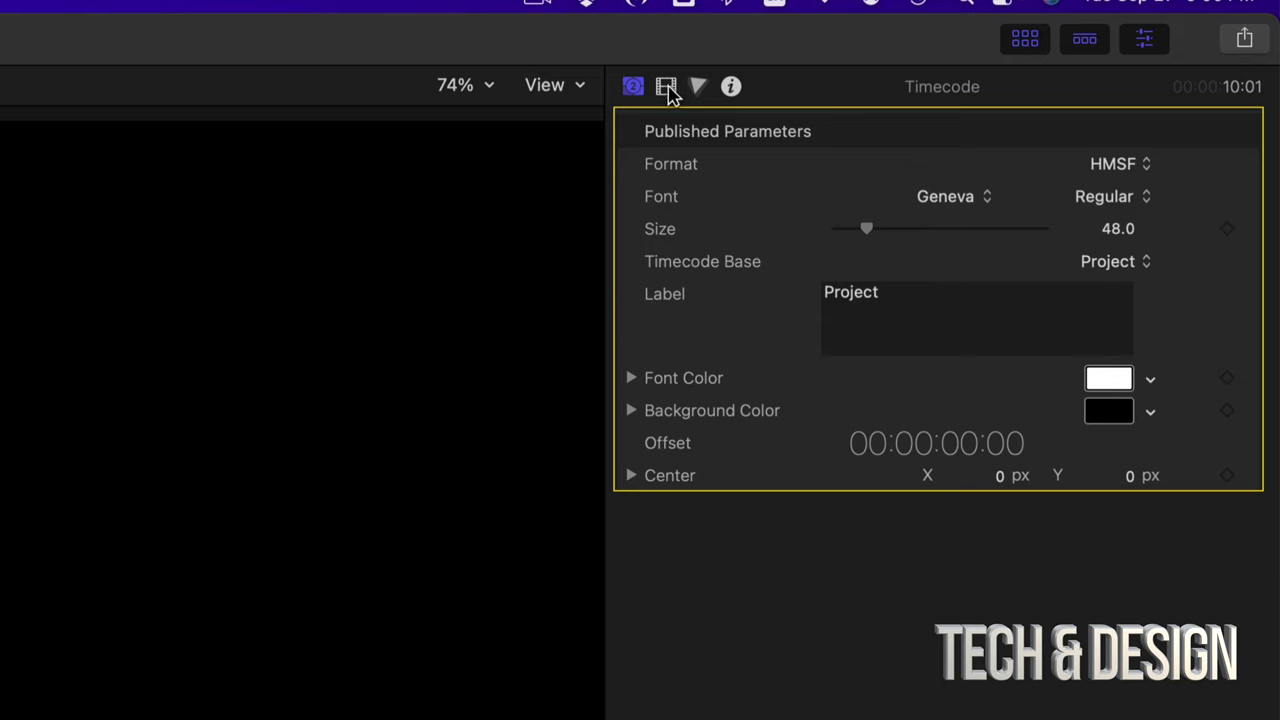
{"action": "key", "text": "Tab"}
{"action": "left_click", "coordinate": [887, 303]}
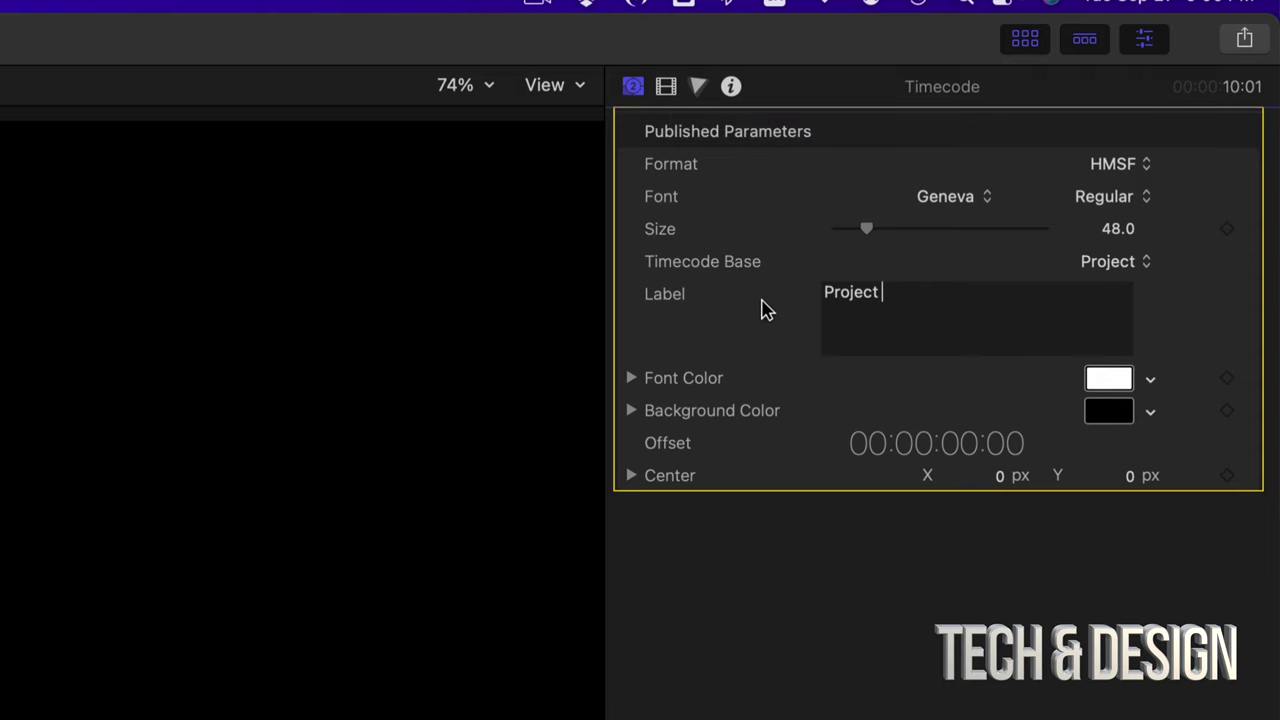
{"action": "left_click_drag", "start_coordinate": [884, 292], "coordinate": [806, 294]}
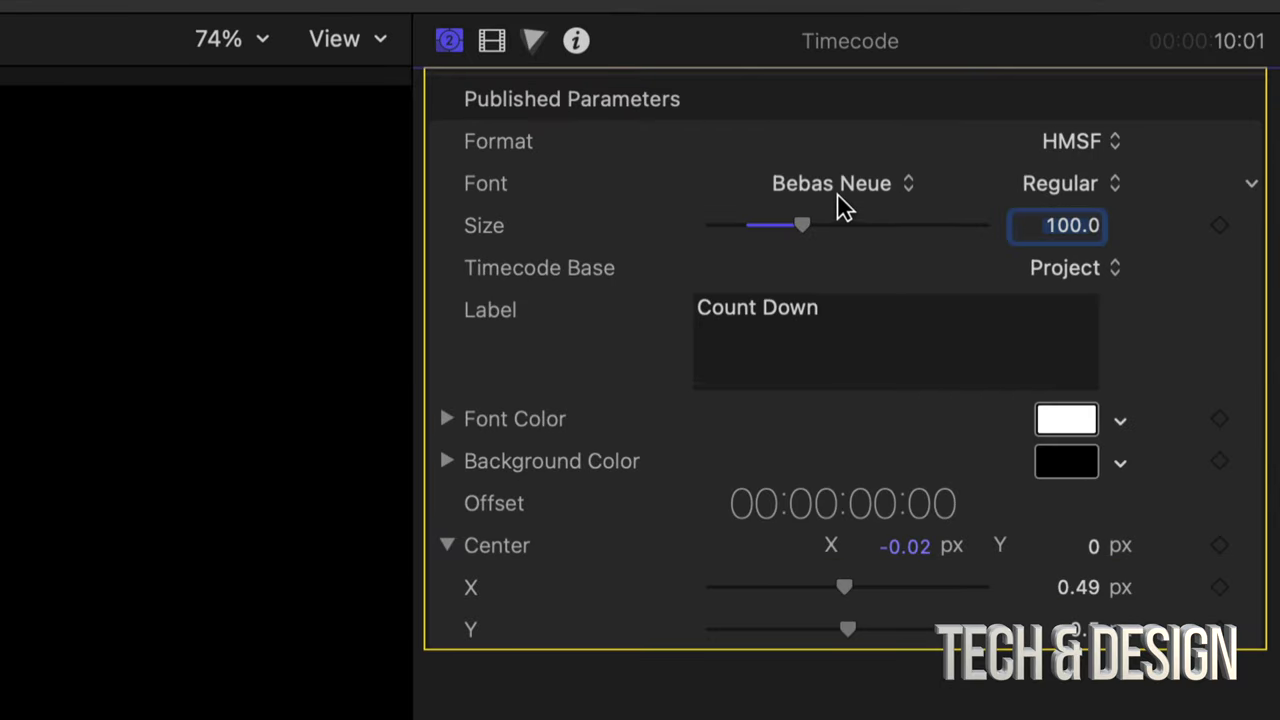
{"action": "left_click", "coordinate": [843, 199]}
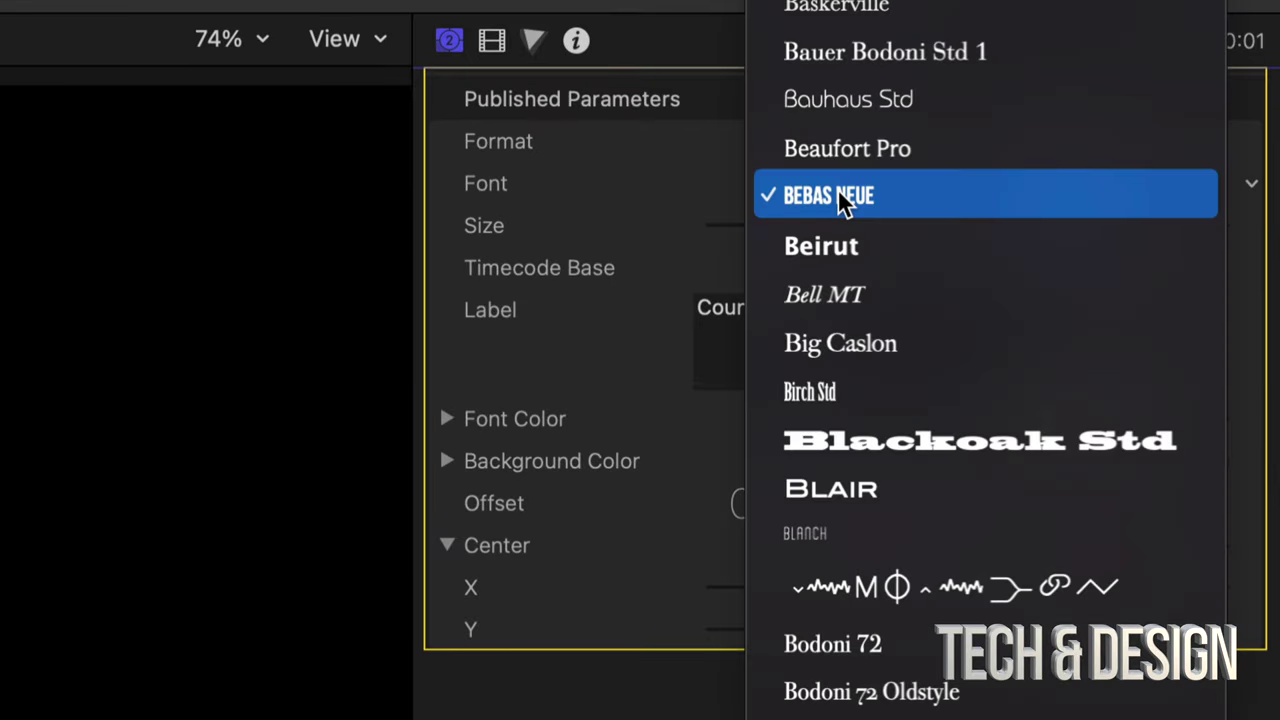
{"action": "left_click", "coordinate": [843, 197]}
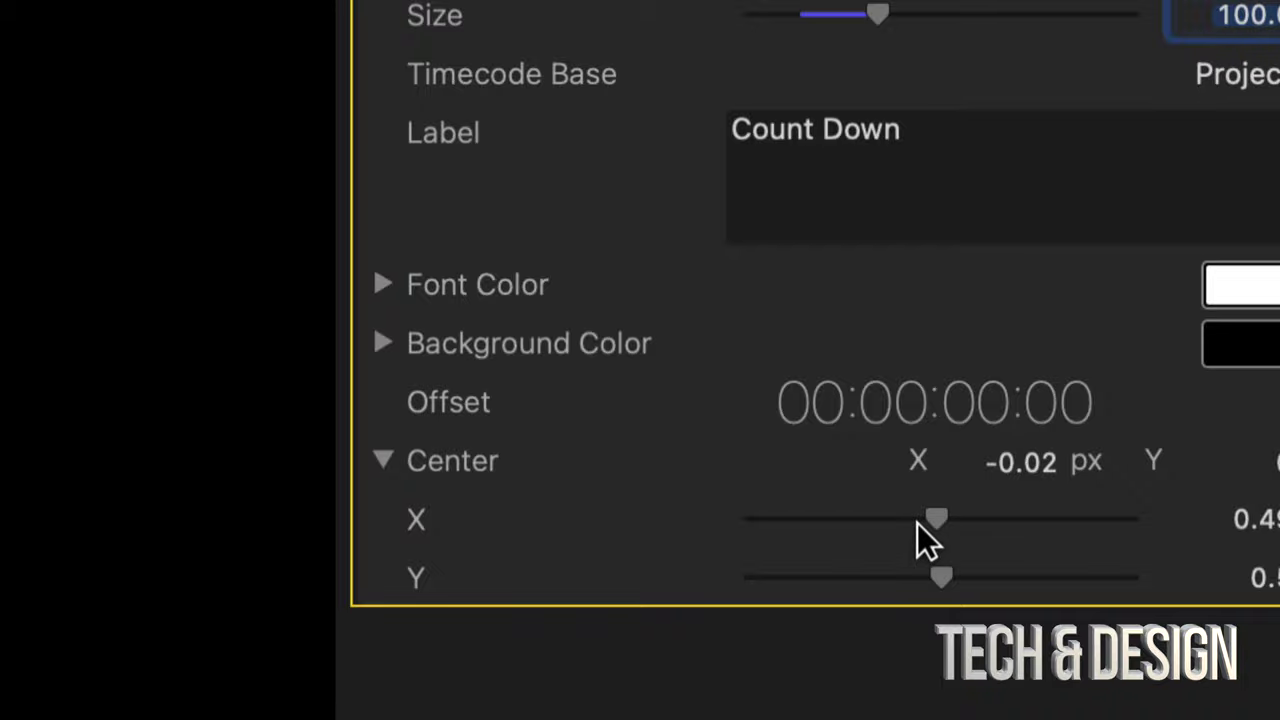
Move the timecode up and left to Center X -0.34, Y 0.32, labelled CountDown.
{"action": "left_click_drag", "start_coordinate": [929, 515], "coordinate": [863, 513]}
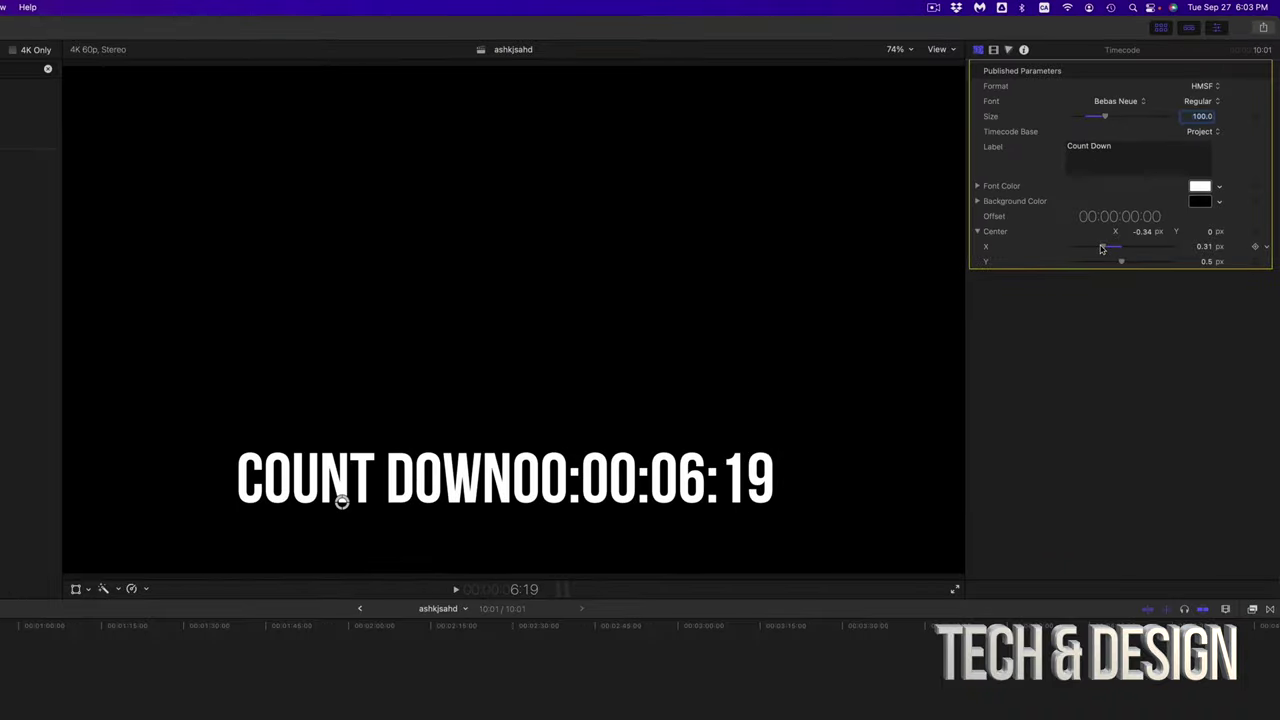
{"action": "left_click_drag", "start_coordinate": [1114, 234], "coordinate": [1168, 247]}
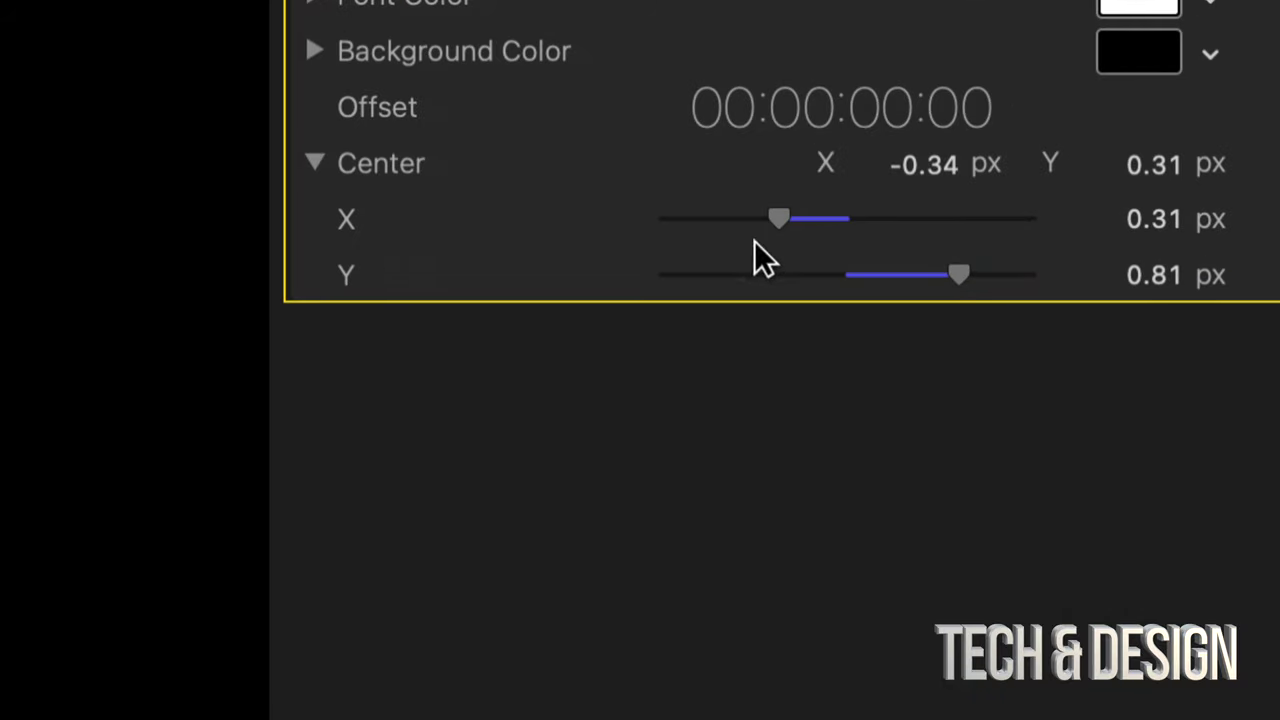
{"action": "left_click_drag", "start_coordinate": [960, 272], "coordinate": [969, 271]}
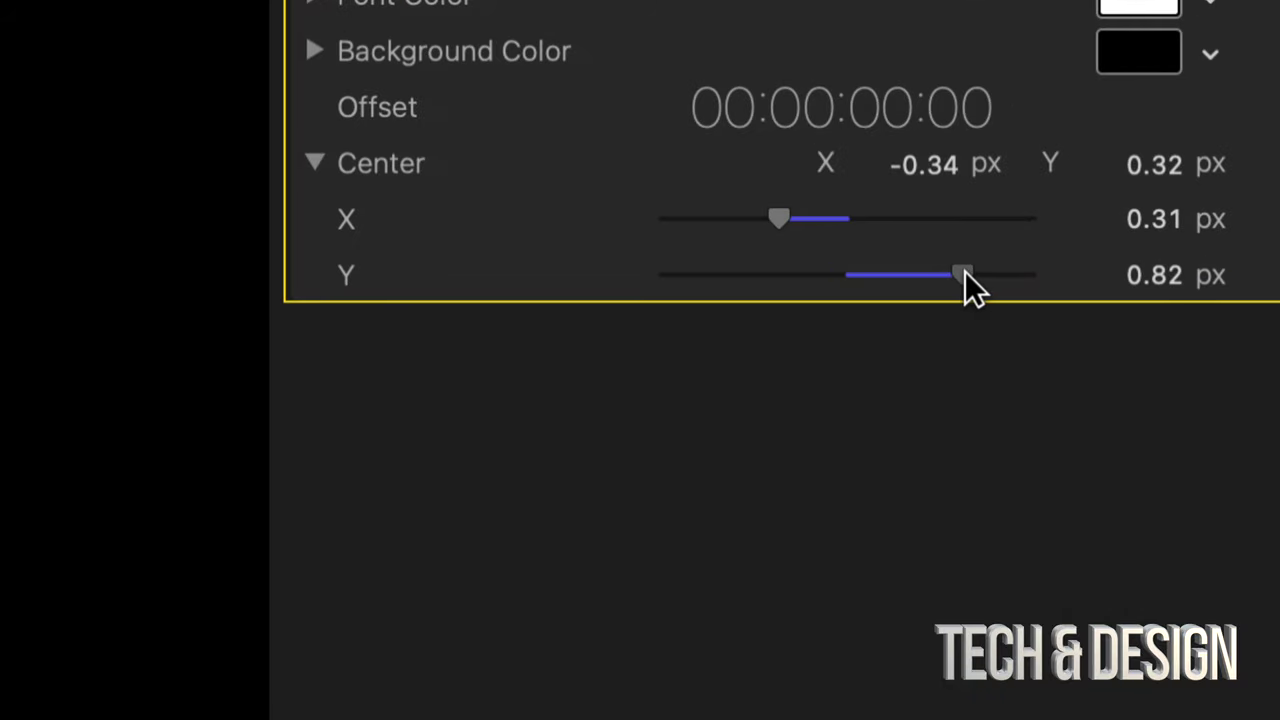
{"action": "left_click_drag", "start_coordinate": [782, 212], "coordinate": [782, 212]}
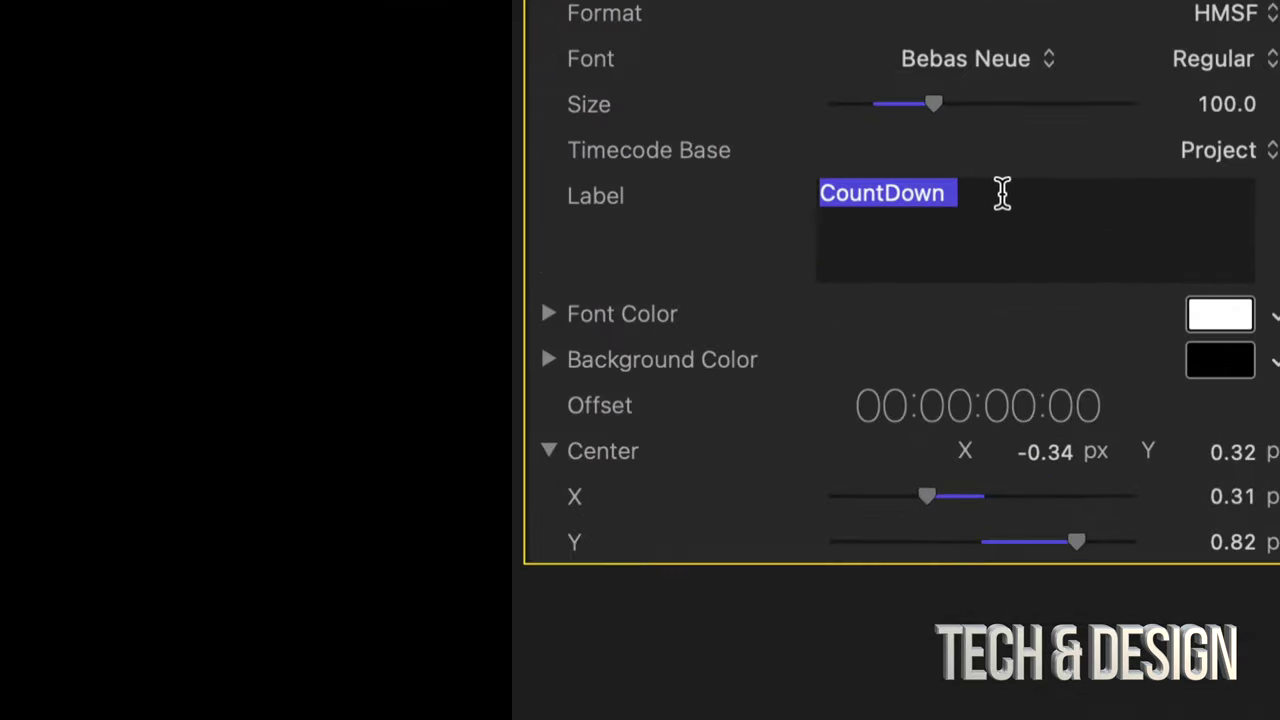
Delete the CountDown label text and nudge the timecode right toward centre.
{"action": "left_click", "coordinate": [1153, 115]}
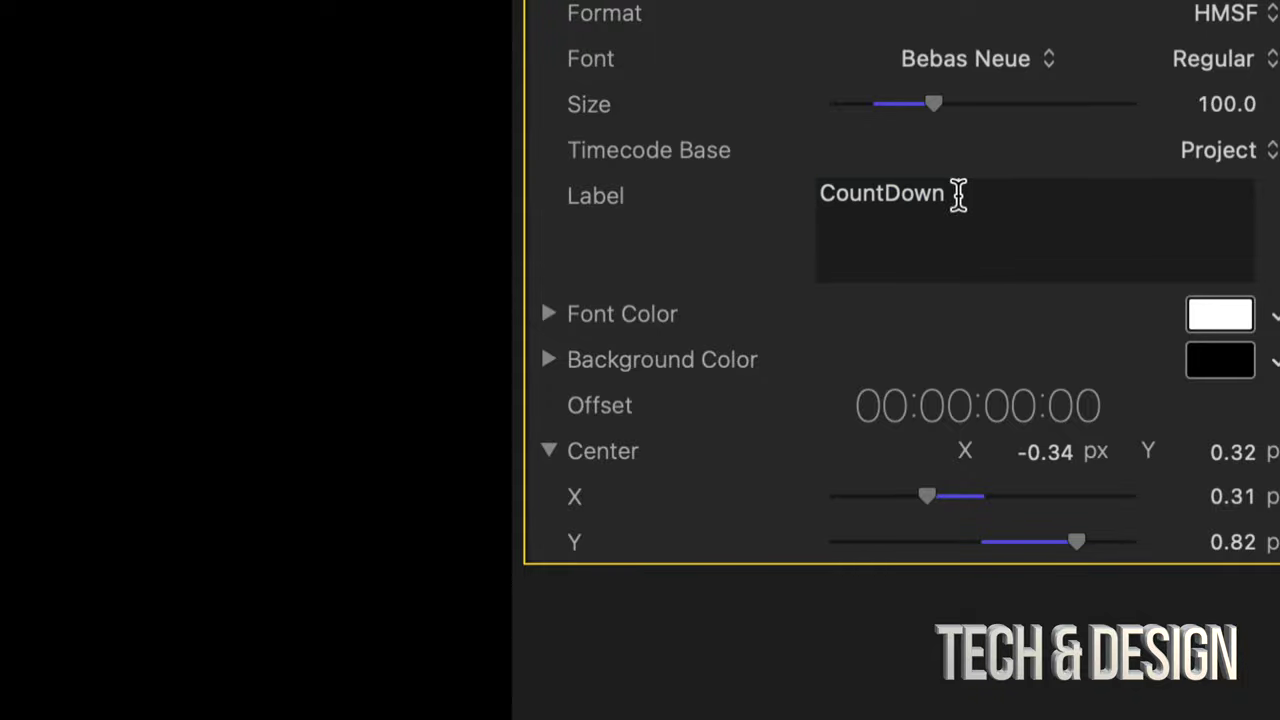
{"action": "left_click_drag", "start_coordinate": [957, 194], "coordinate": [795, 203]}
{"action": "key", "text": "BackSpace"}
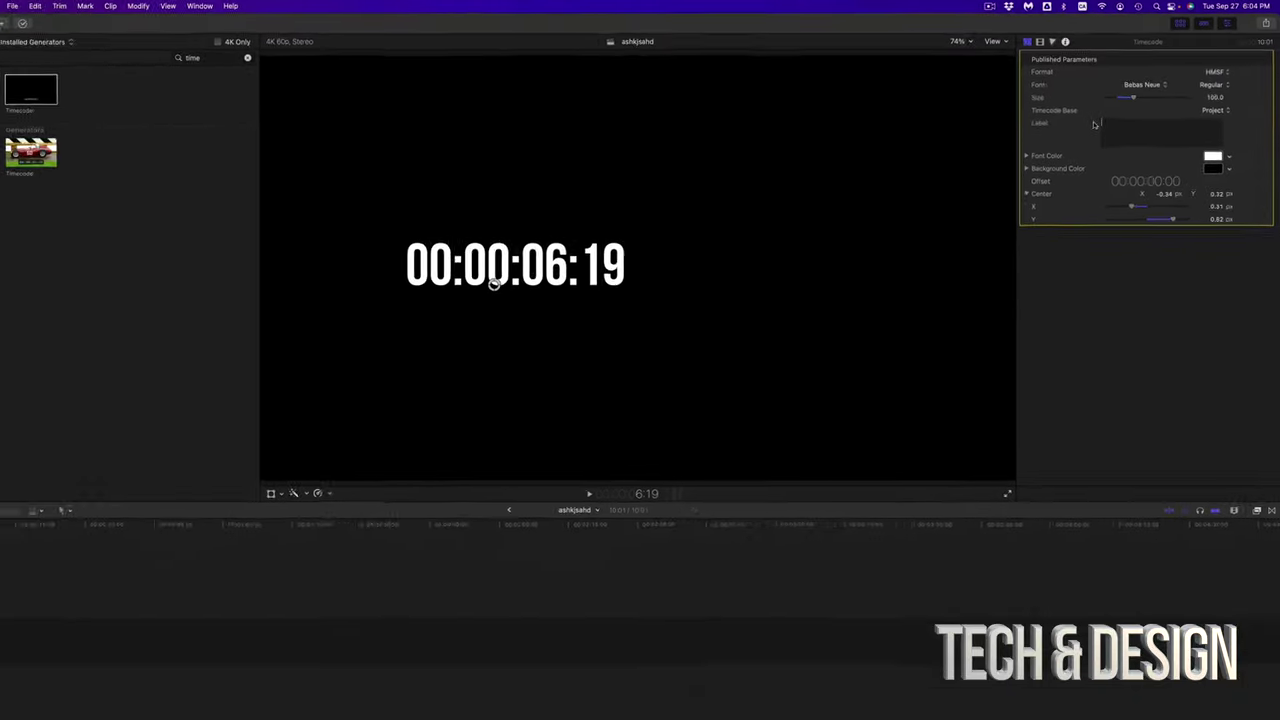
{"action": "left_click_drag", "start_coordinate": [1141, 196], "coordinate": [1155, 196]}
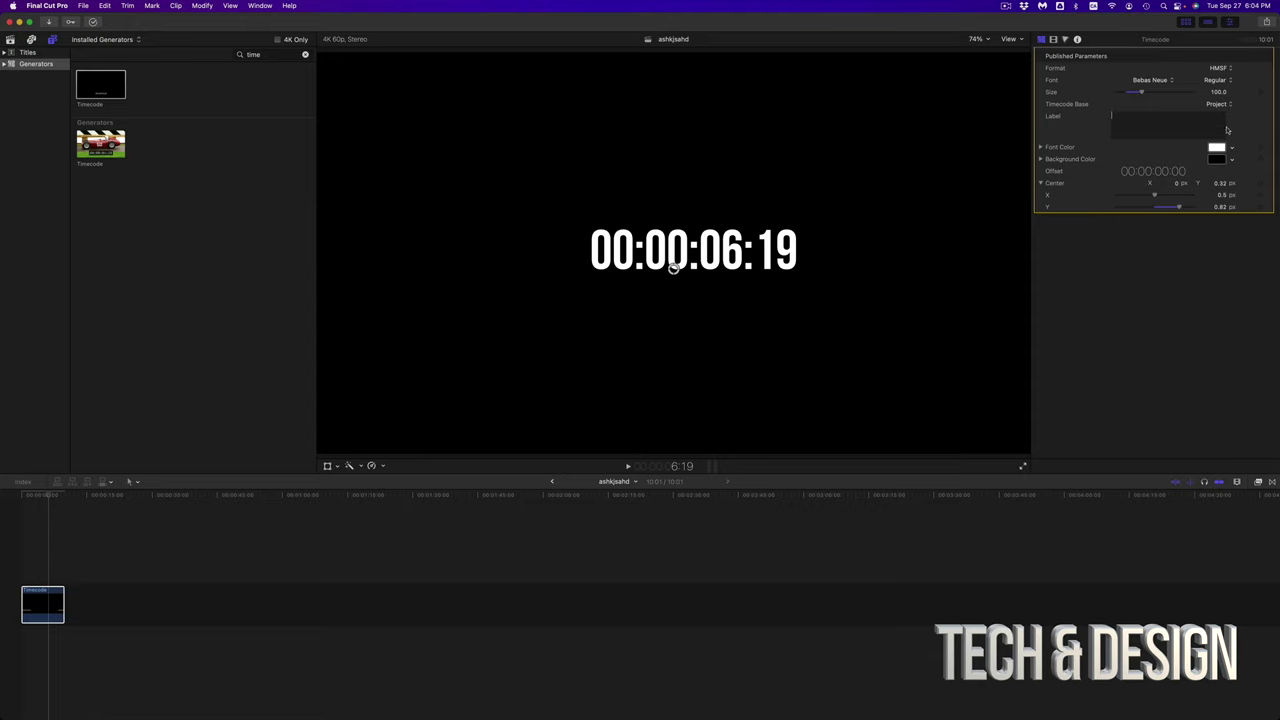
Edit the size value, re-centre the timecode horizontally, and play from the start.
{"action": "left_click", "coordinate": [1227, 92]}
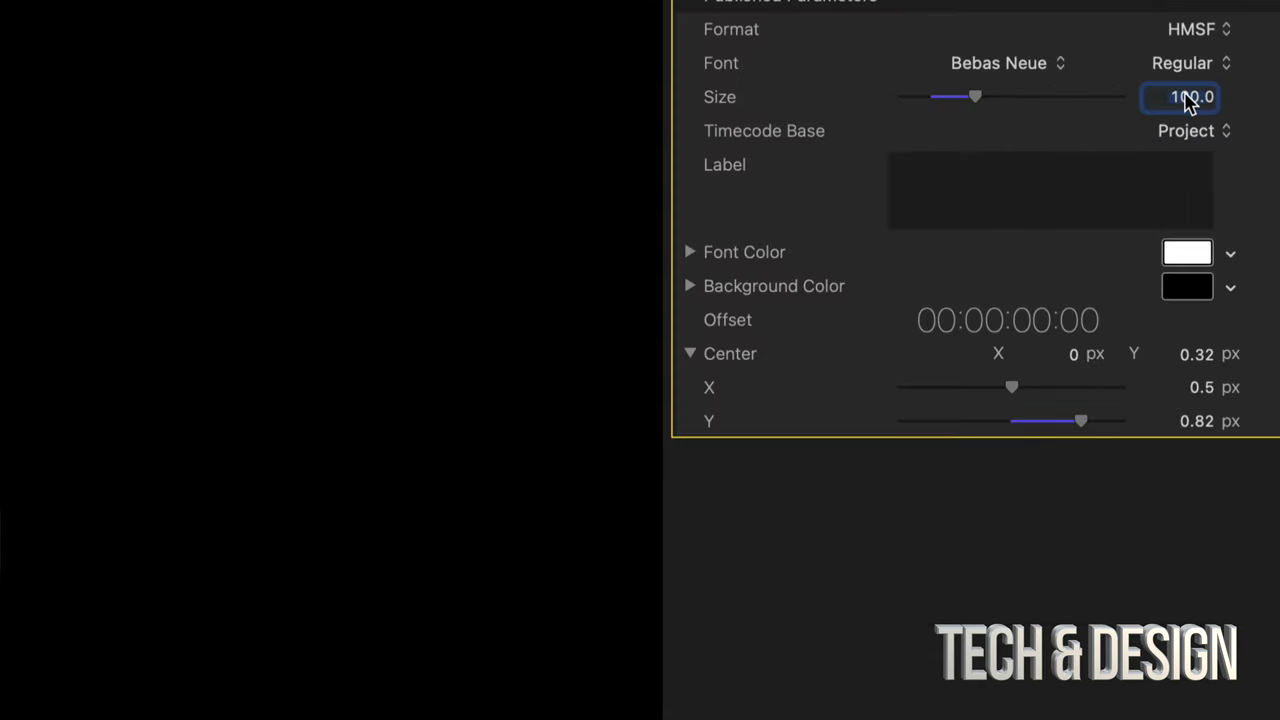
{"action": "double_click", "coordinate": [1188, 100]}
{"action": "left_click", "coordinate": [1183, 100]}
{"action": "left_click_drag", "start_coordinate": [1011, 387], "coordinate": [969, 390]}
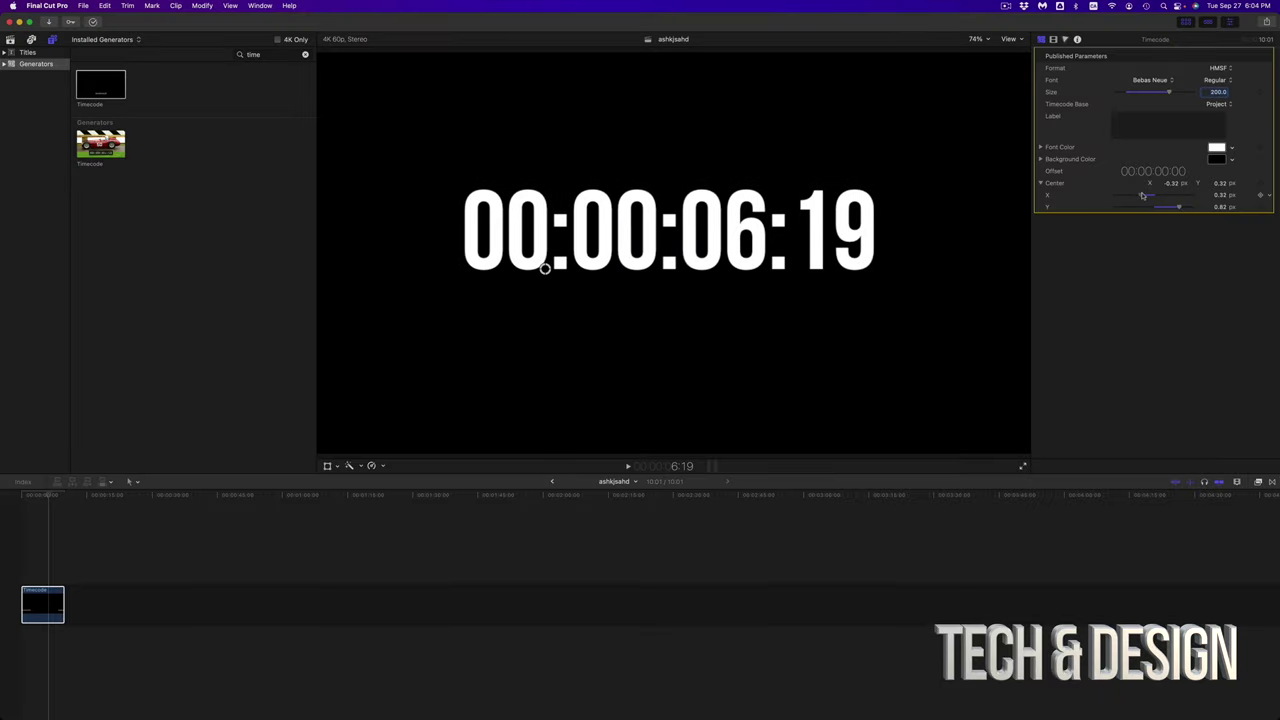
{"action": "left_click_drag", "start_coordinate": [1144, 195], "coordinate": [1143, 195]}
{"action": "key", "text": "Home"}
{"action": "key", "text": "space"}
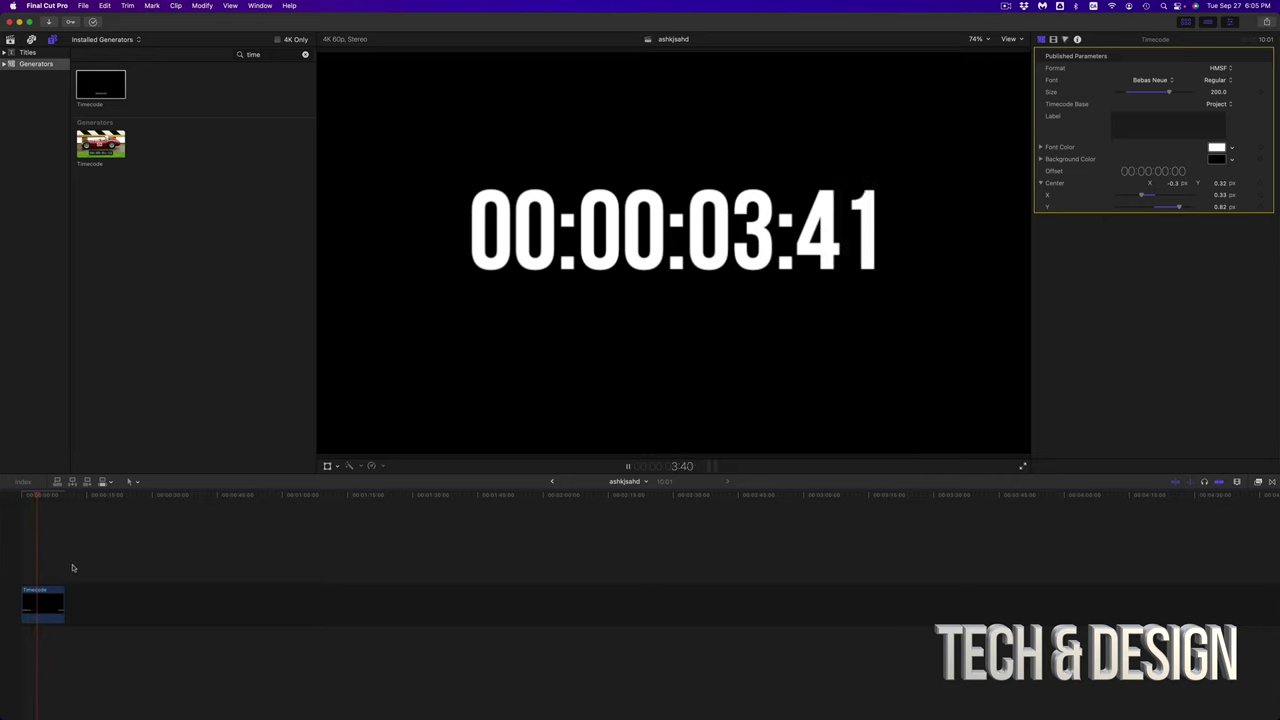
{"action": "key", "text": "space"}
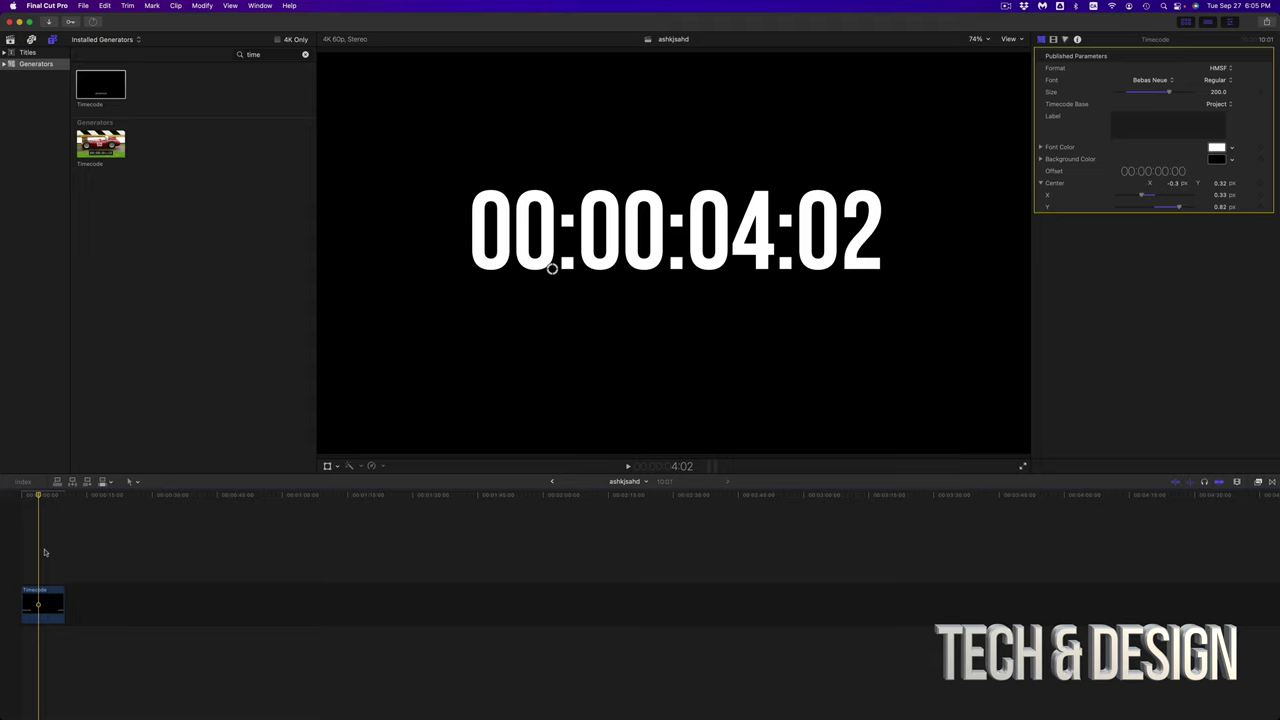
Set the timecode size to 400, shift it left, and lengthen the clip to 49:23.
{"action": "left_click", "coordinate": [1218, 91]}
{"action": "type", "text": "400"}
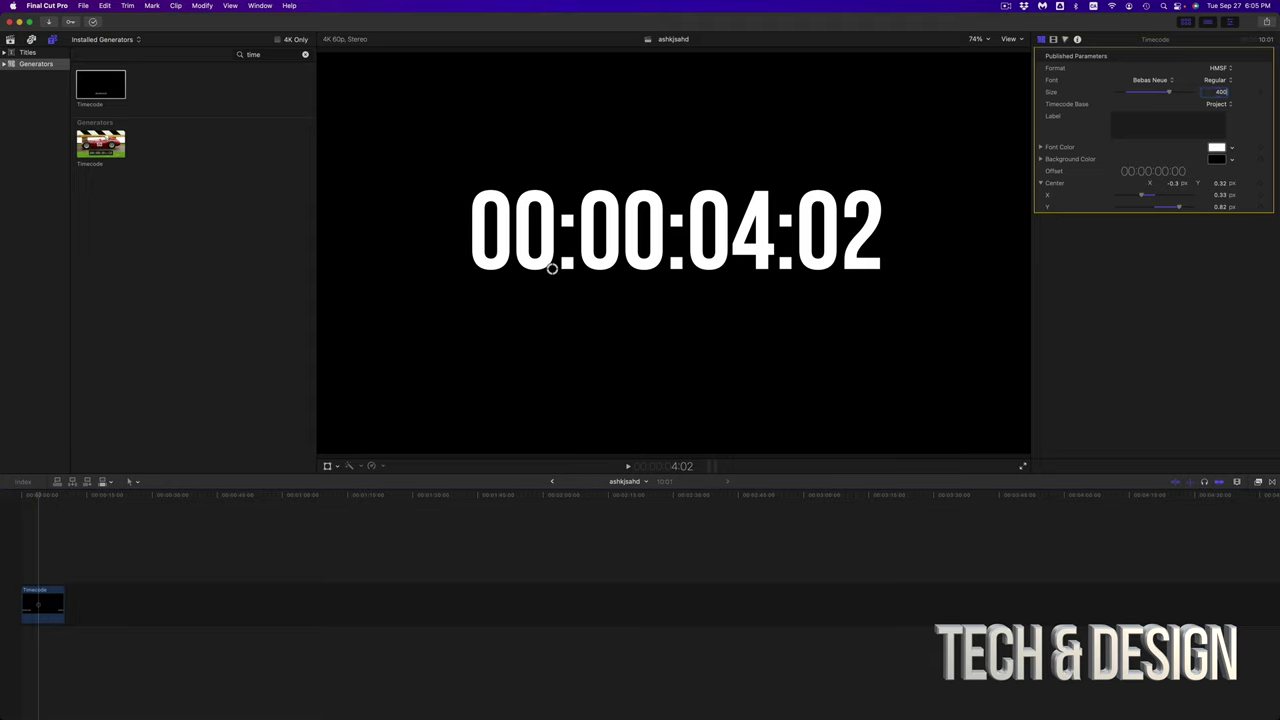
{"action": "key", "text": "Return"}
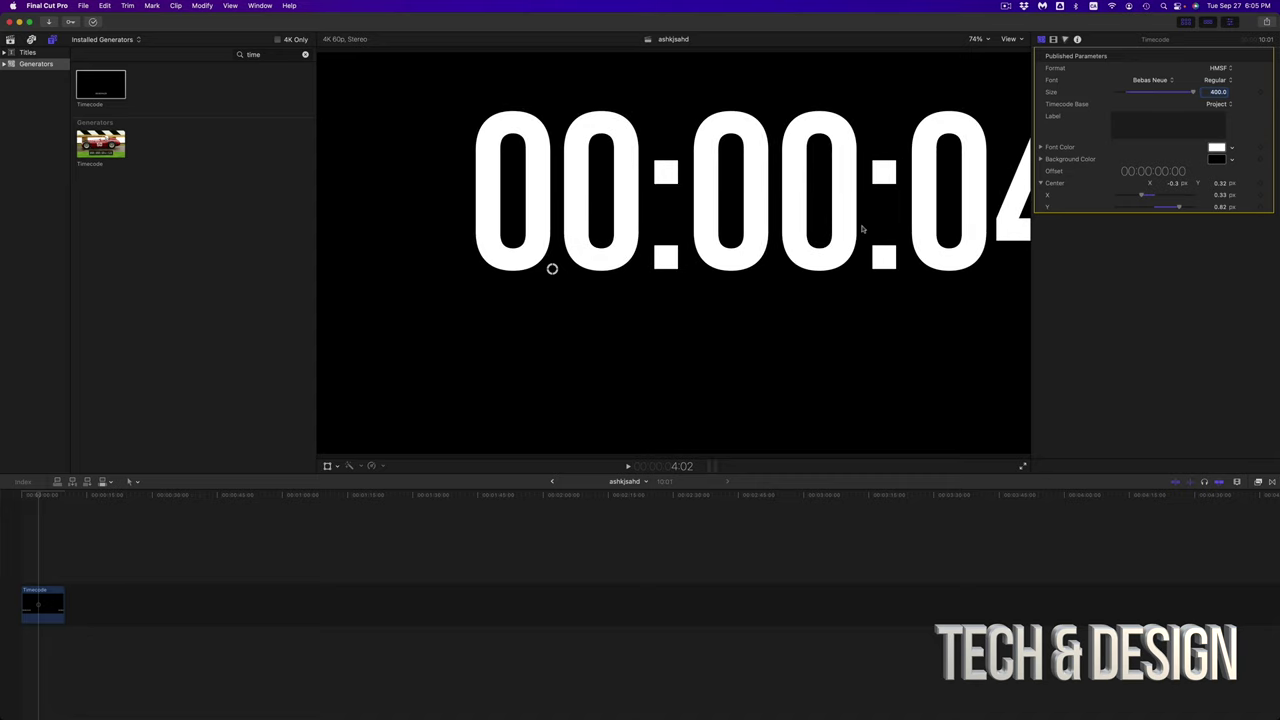
{"action": "left_click_drag", "start_coordinate": [1158, 192], "coordinate": [1114, 197]}
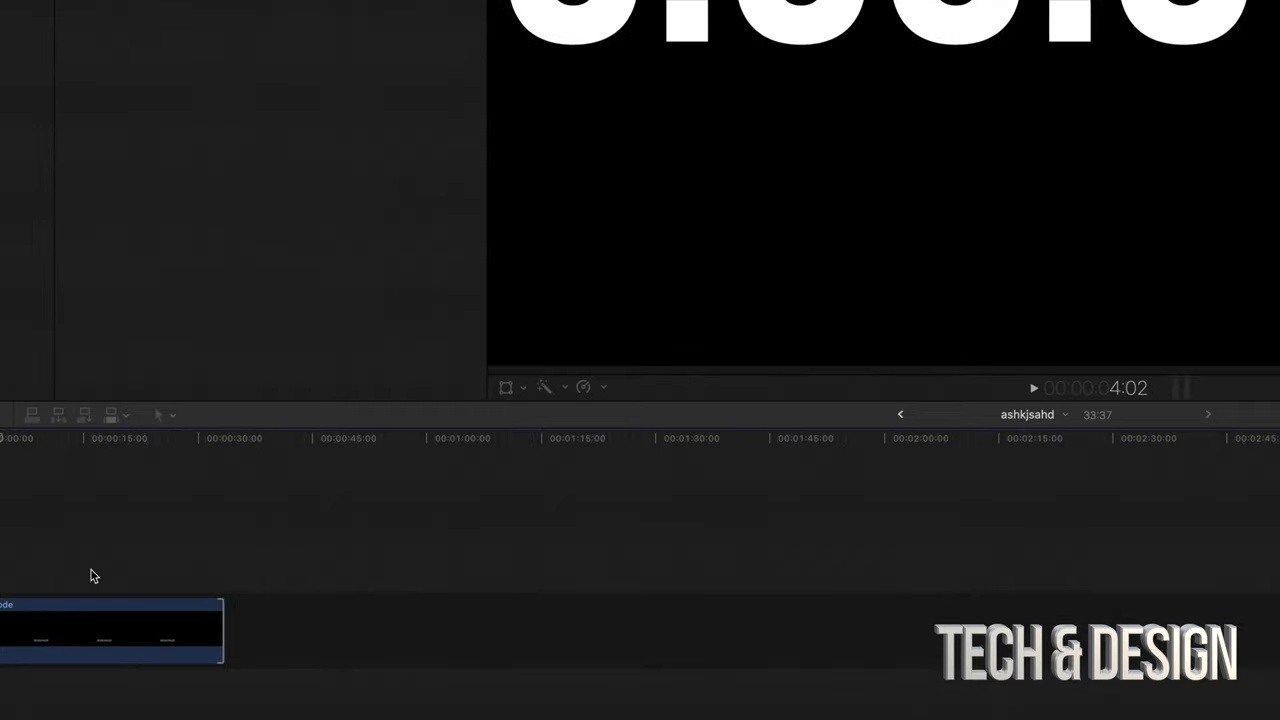
{"action": "left_click_drag", "start_coordinate": [297, 626], "coordinate": [452, 622]}
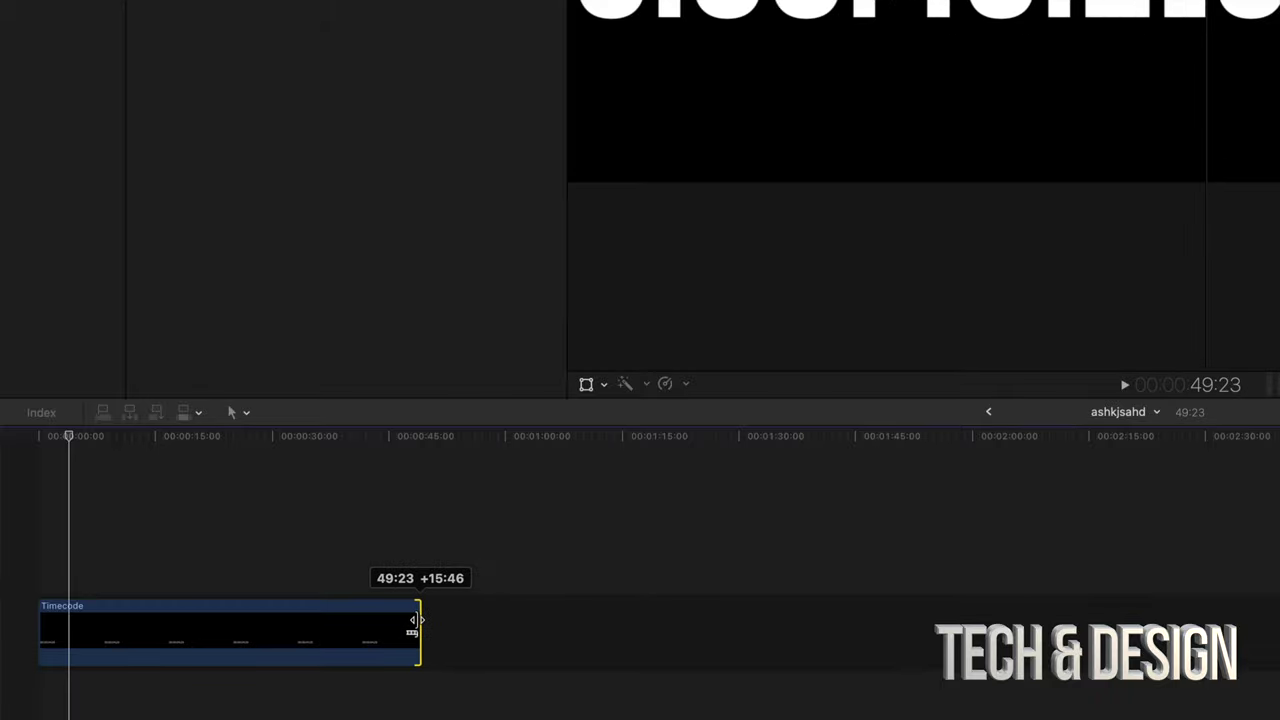
Trim the Timecode clip's end so it runs about 30 minutes (30:07:54).
{"action": "left_click_drag", "start_coordinate": [405, 621], "coordinate": [274, 617]}
{"action": "key", "text": "cmd+="}
{"action": "left_click", "coordinate": [505, 507]}
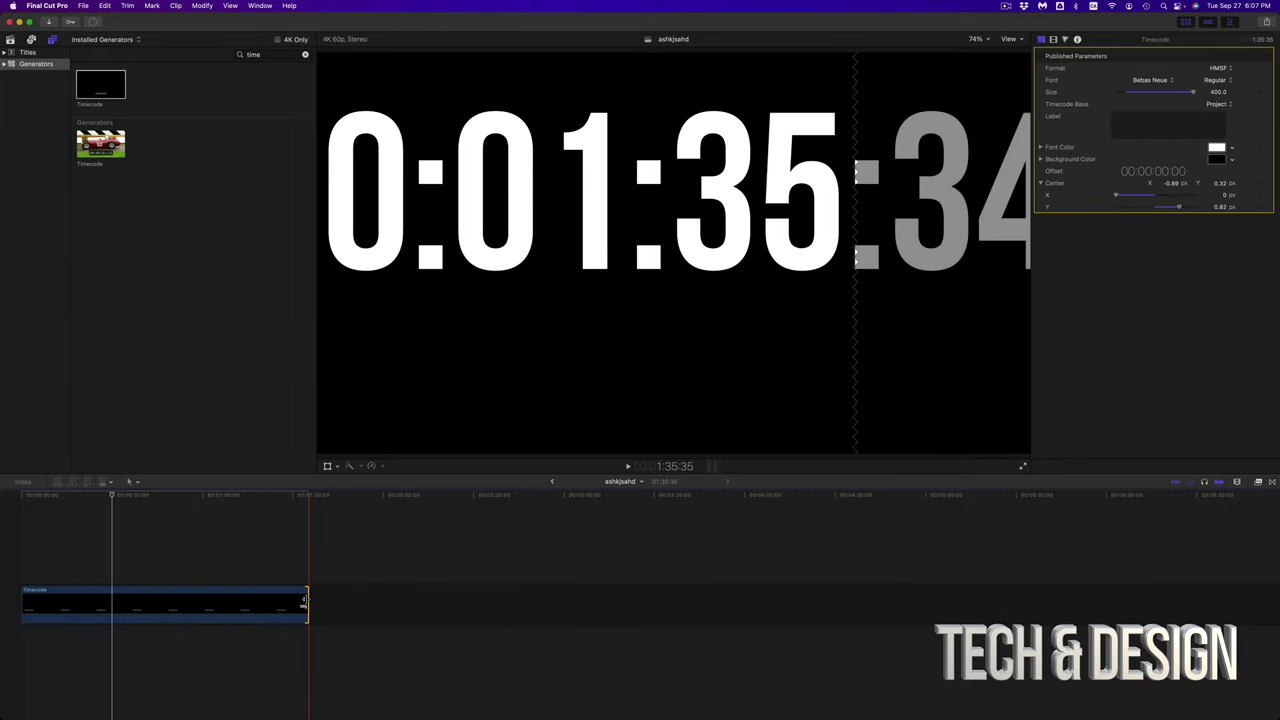
{"action": "left_click_drag", "start_coordinate": [305, 600], "coordinate": [914, 601]}
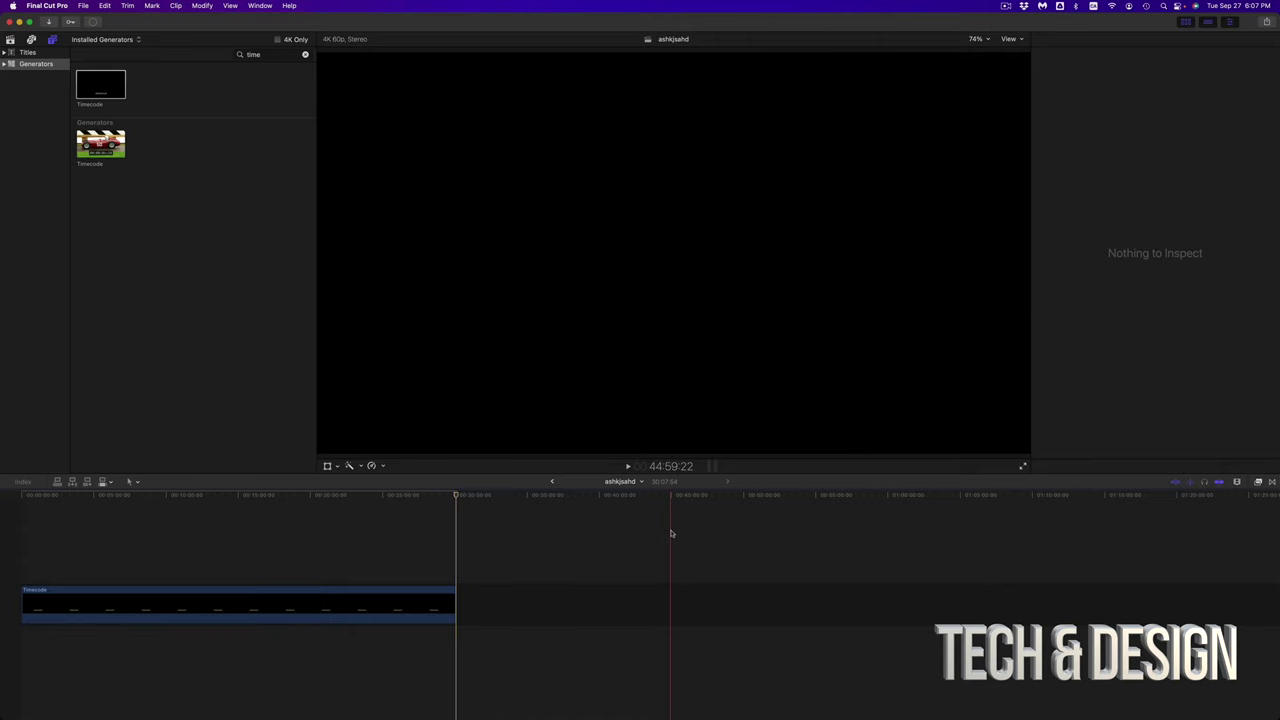
Play the 30-minute timer from the start to check it.
{"action": "left_click", "coordinate": [356, 604]}
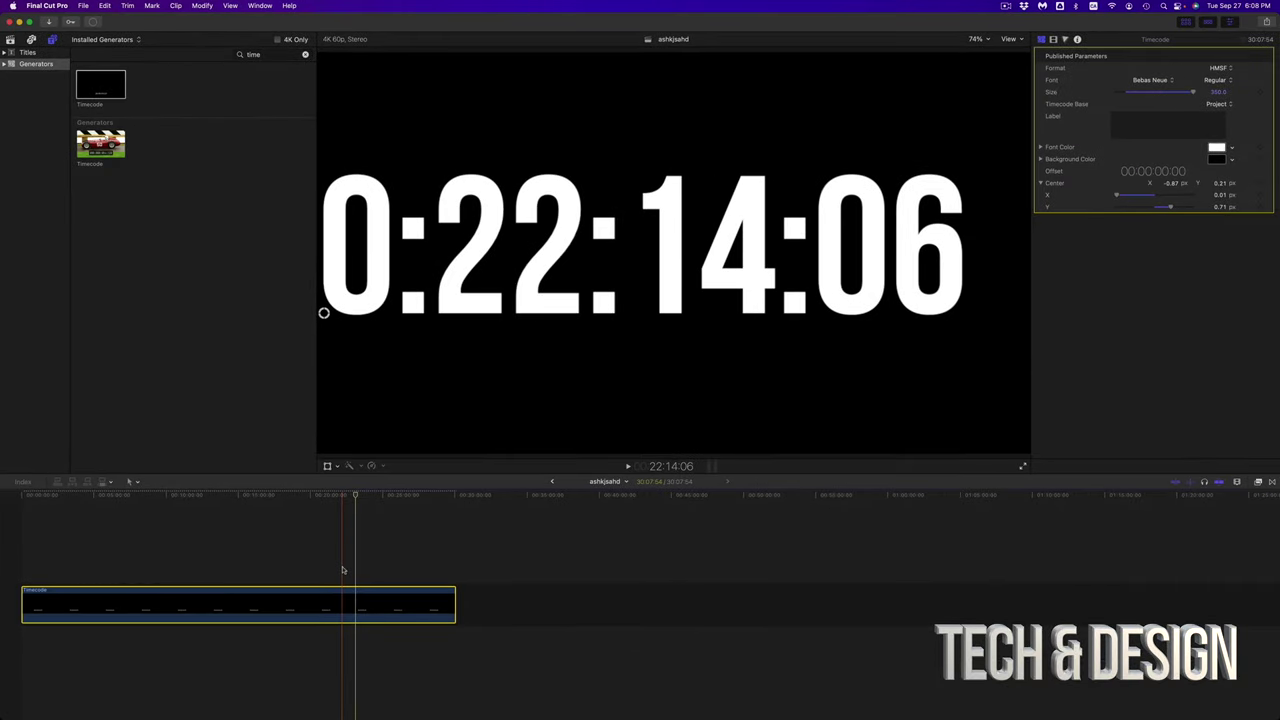
{"action": "left_click", "coordinate": [329, 598]}
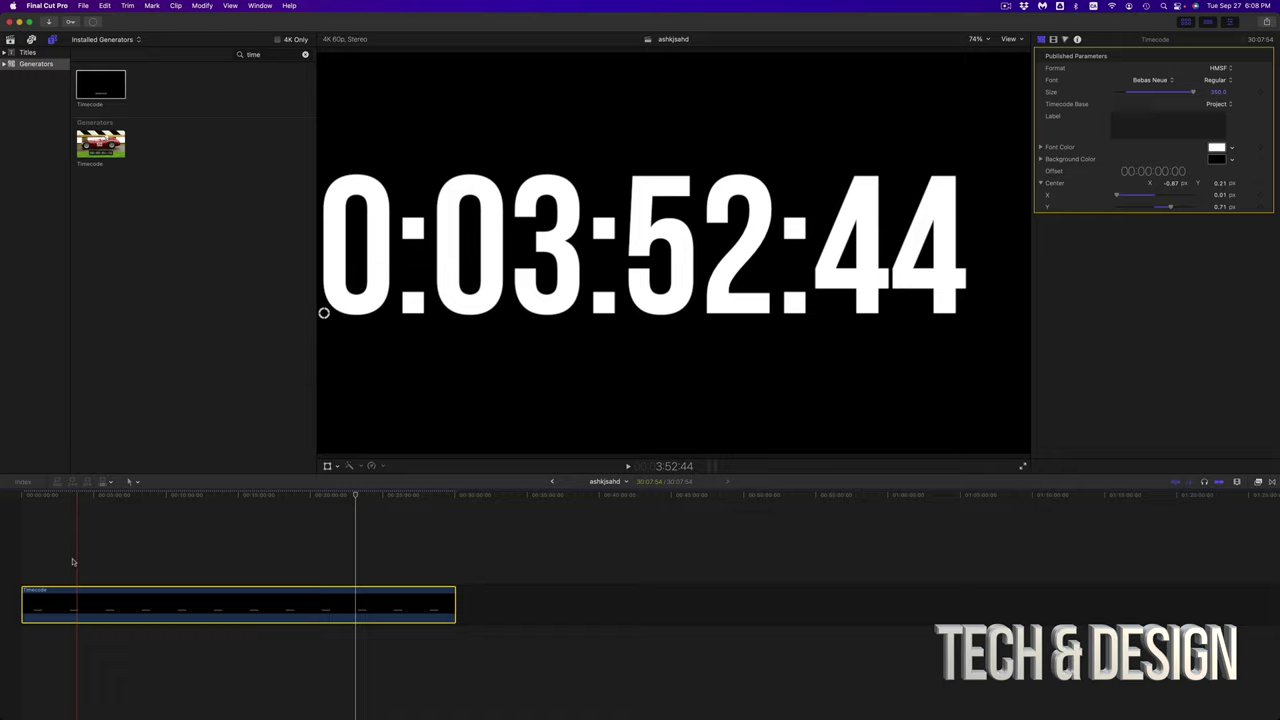
{"action": "left_click", "coordinate": [9, 566]}
{"action": "key", "text": "space"}
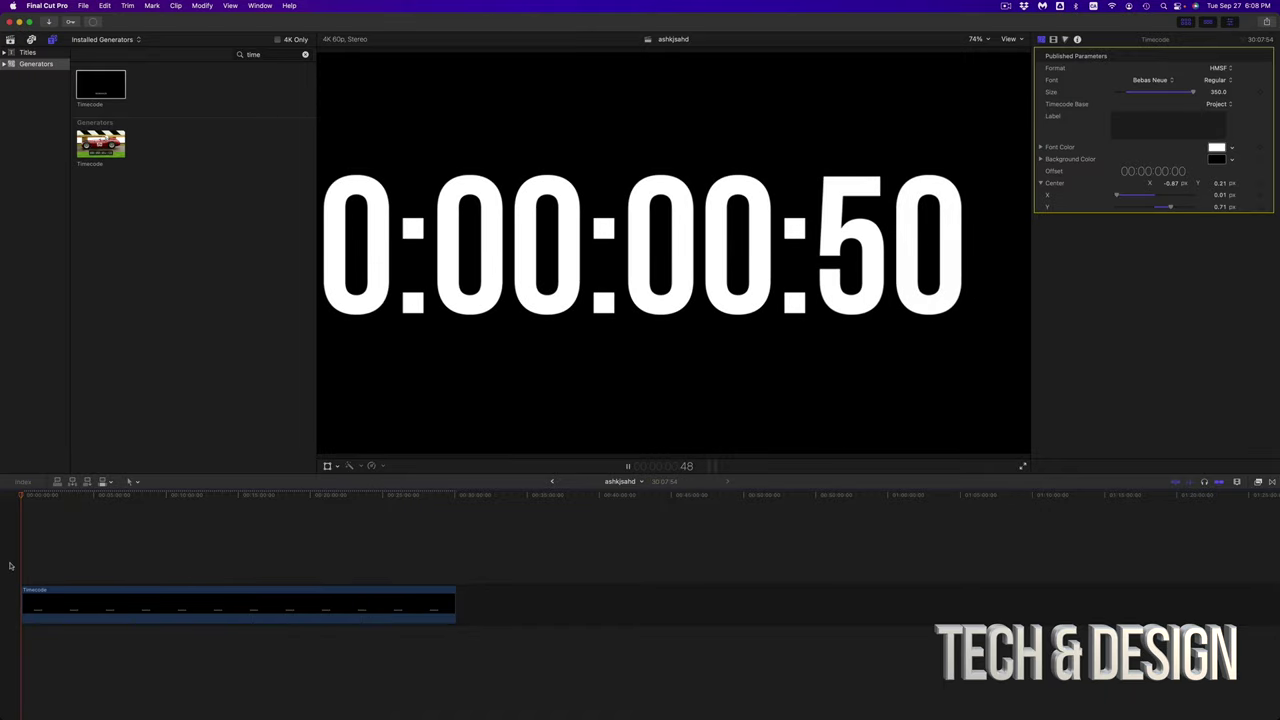
{"action": "key", "text": "space"}
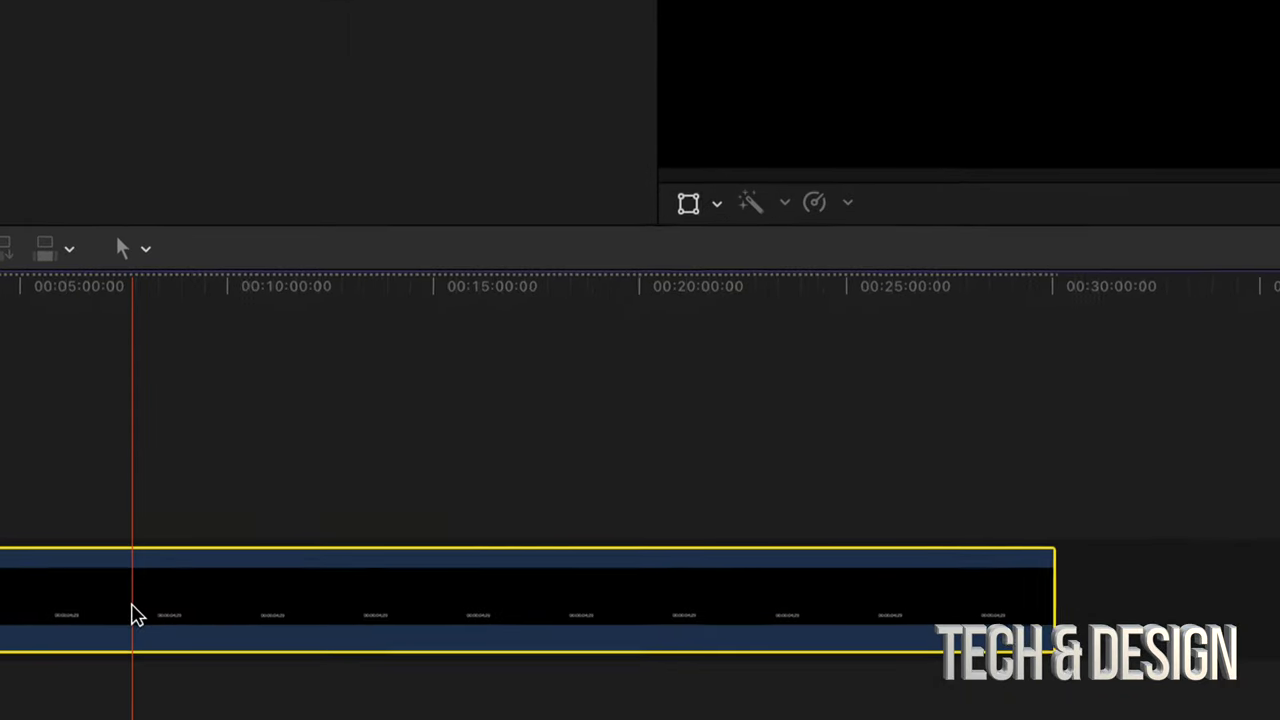
Wrap the Timecode clip in a new compound clip named '30 min timer'.
{"action": "right_click", "coordinate": [258, 598]}
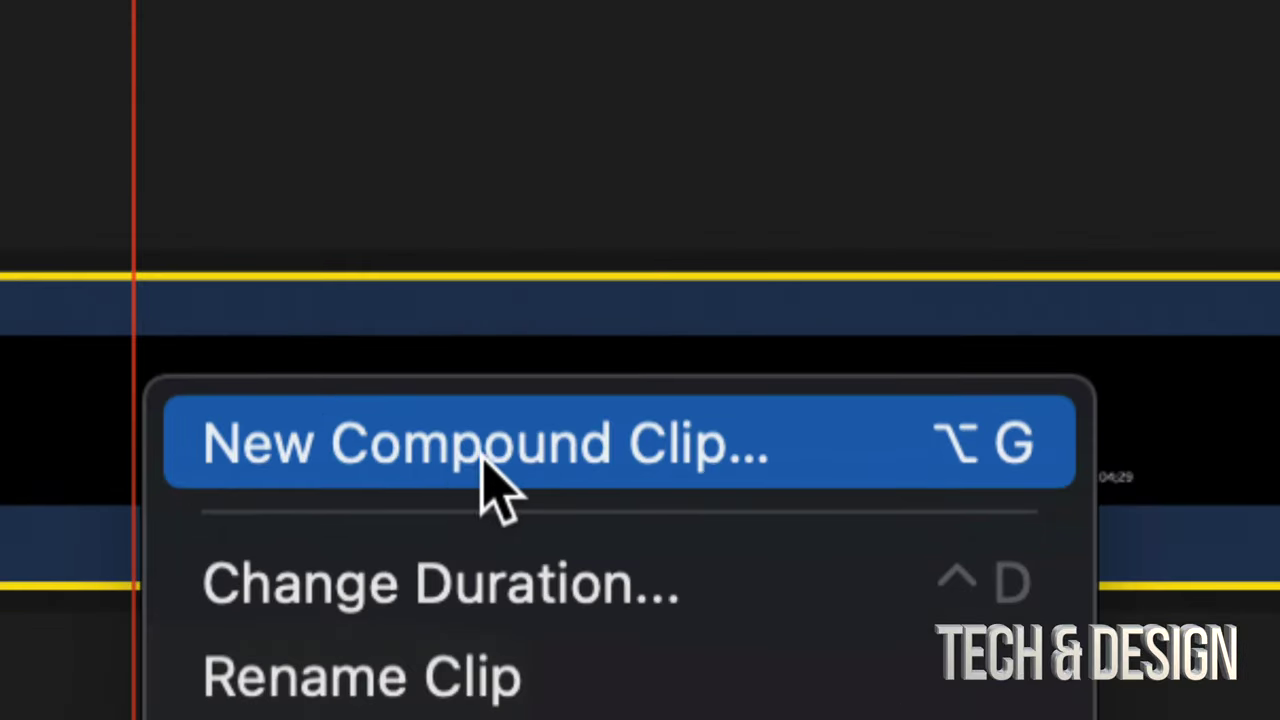
{"action": "left_click", "coordinate": [452, 470]}
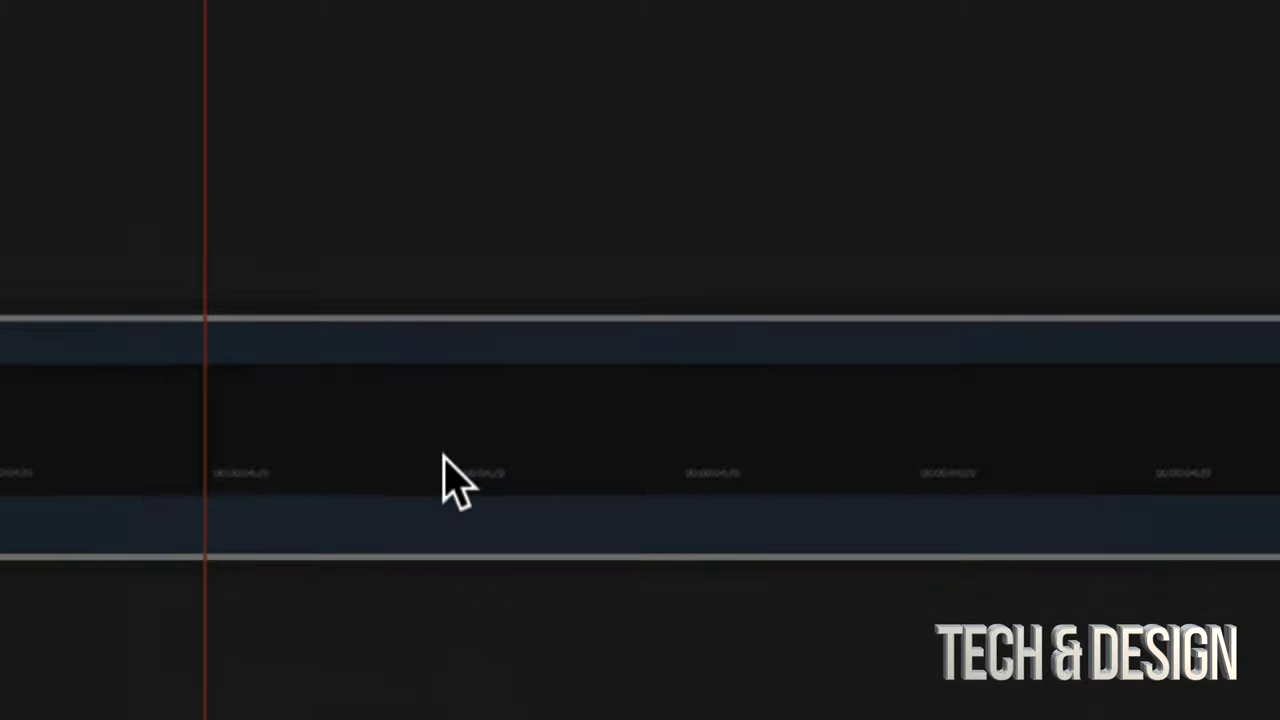
{"action": "left_click", "coordinate": [704, 367]}
{"action": "type", "text": "30 timer"}
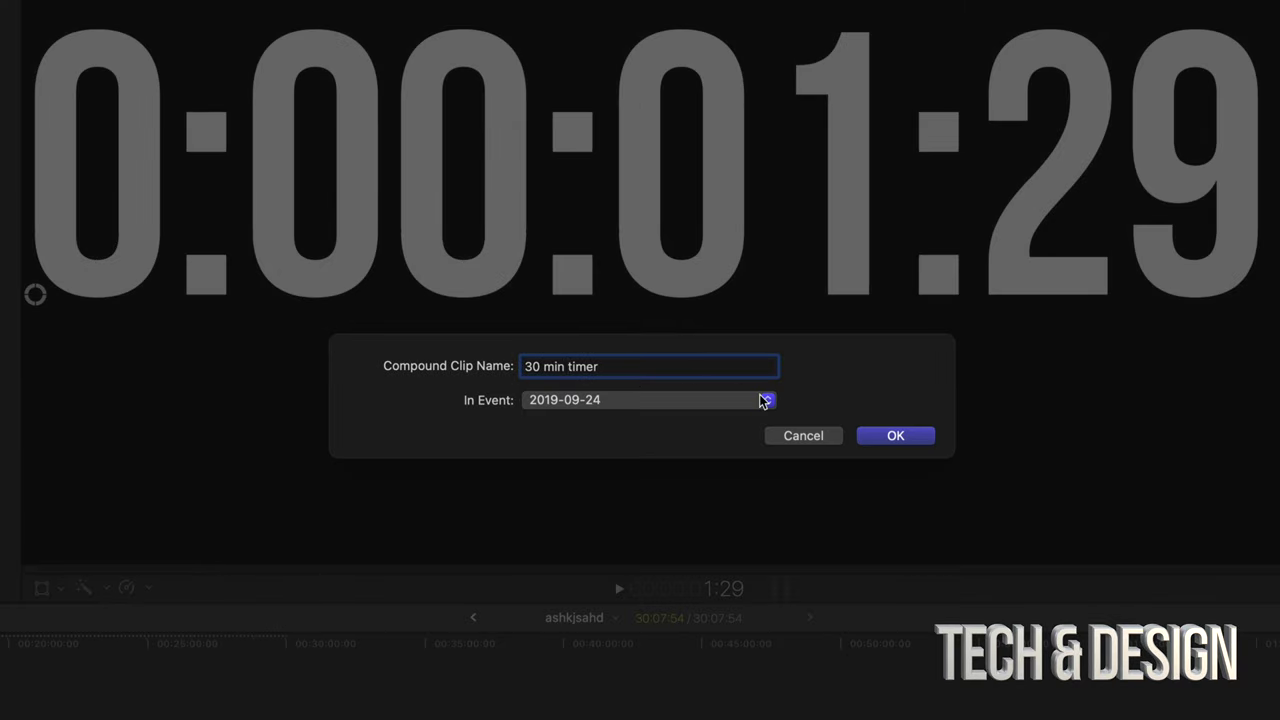
{"action": "left_click", "coordinate": [896, 436]}
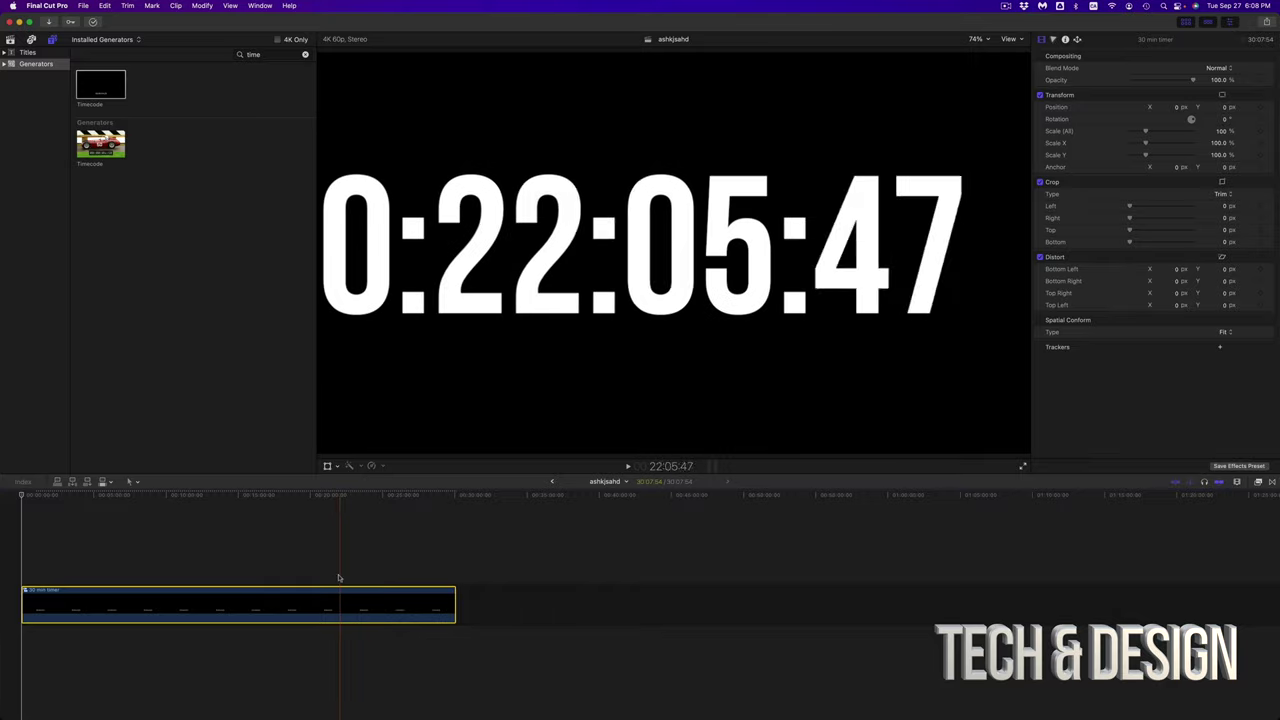
Reverse the 30 min timer clip at 100% speed from the Retime menu.
{"action": "left_click", "coordinate": [337, 581]}
{"action": "left_click", "coordinate": [337, 596]}
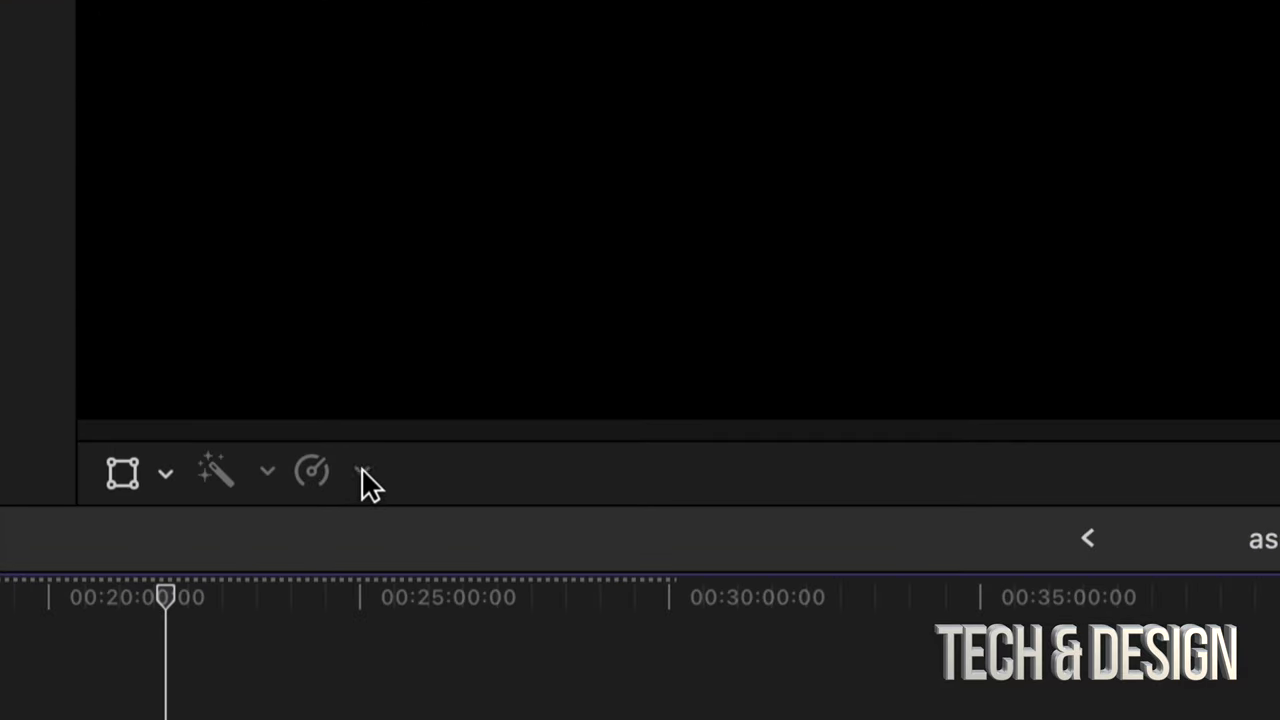
{"action": "left_click", "coordinate": [361, 469]}
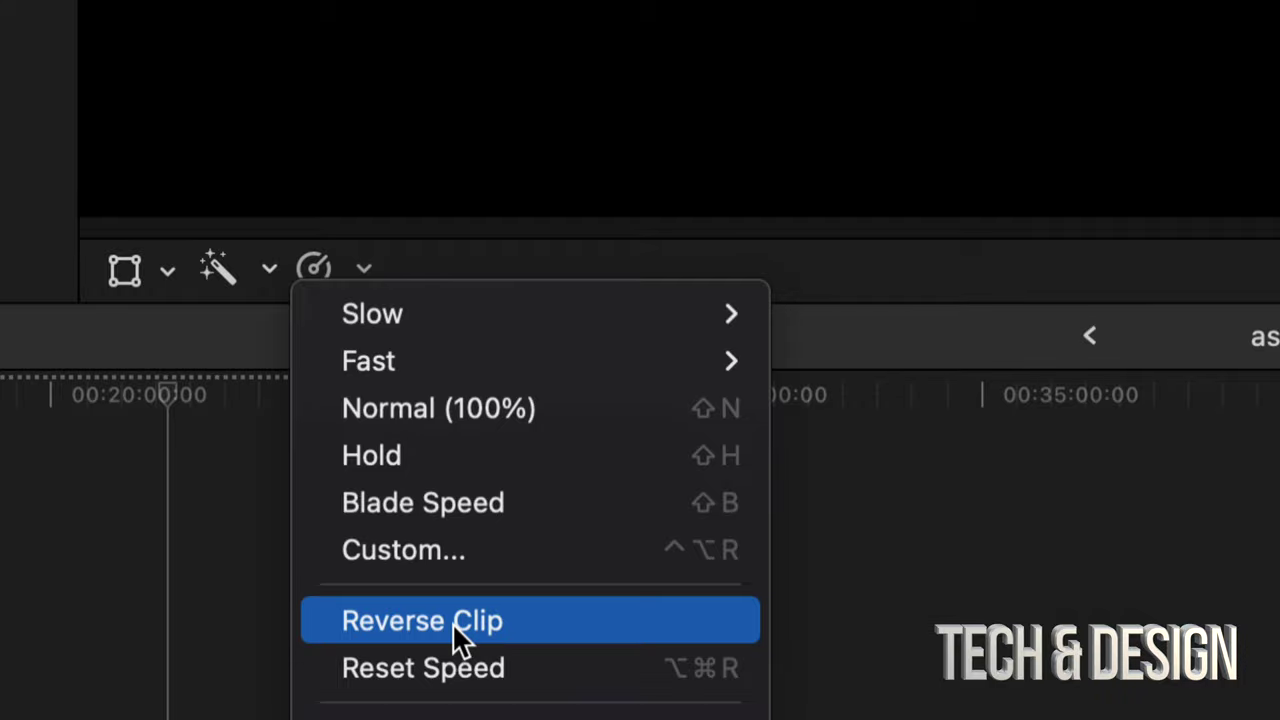
{"action": "left_click", "coordinate": [452, 622]}
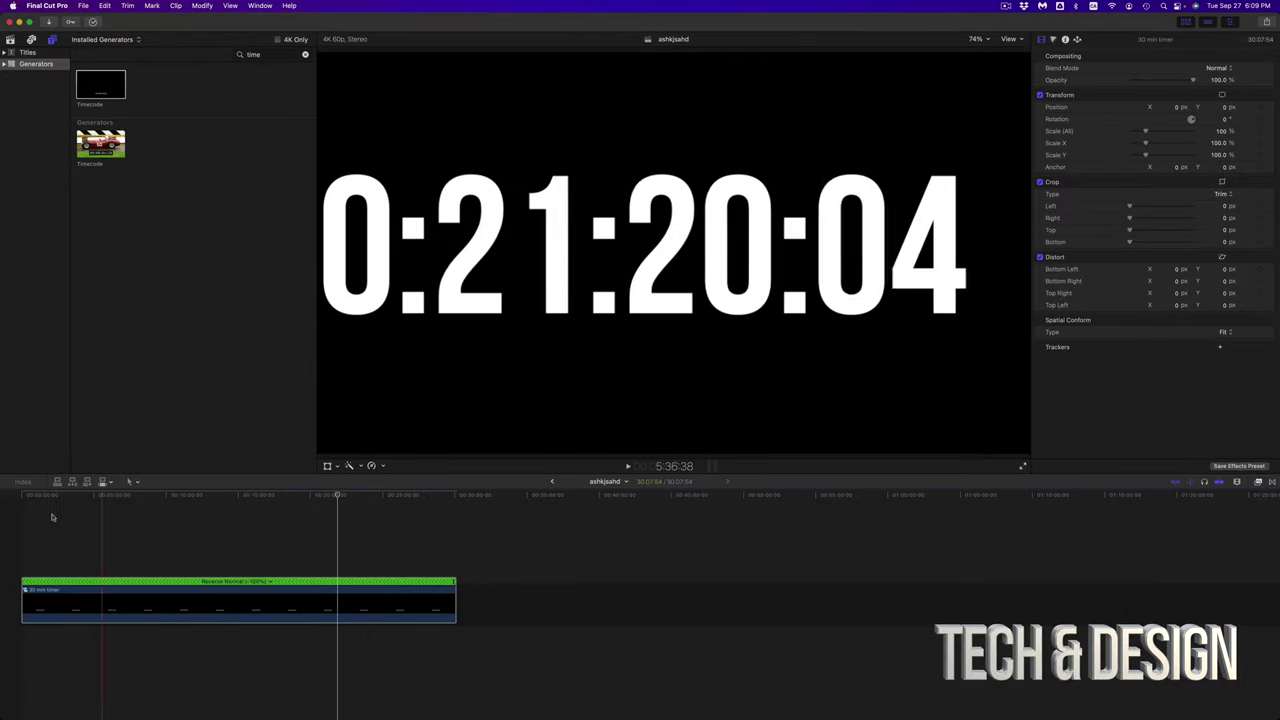
Play the reversed countdown from 0:30:07:53 and scrub to around 0:18:52.
{"action": "key", "text": "Home"}
{"action": "key", "text": "space"}
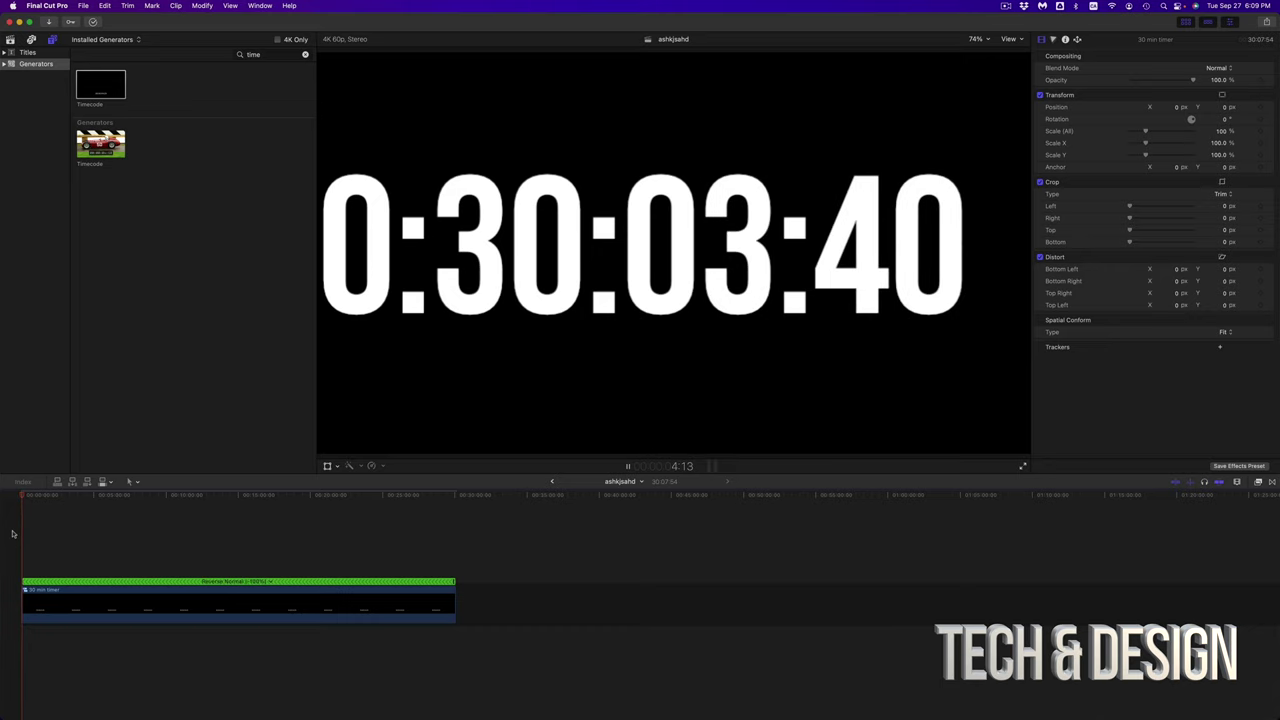
{"action": "key", "text": "space"}
{"action": "key", "text": "Home"}
{"action": "left_click", "coordinate": [397, 541]}
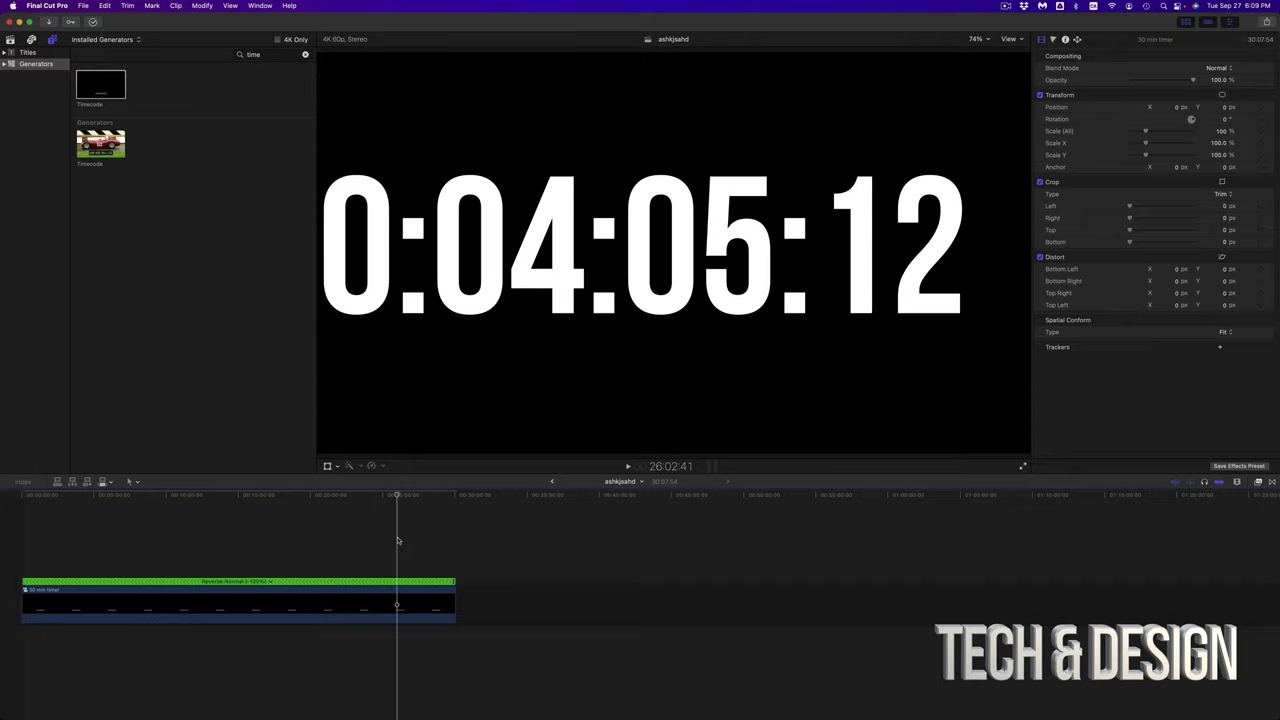
{"action": "left_click_drag", "start_coordinate": [397, 541], "coordinate": [16, 515]}
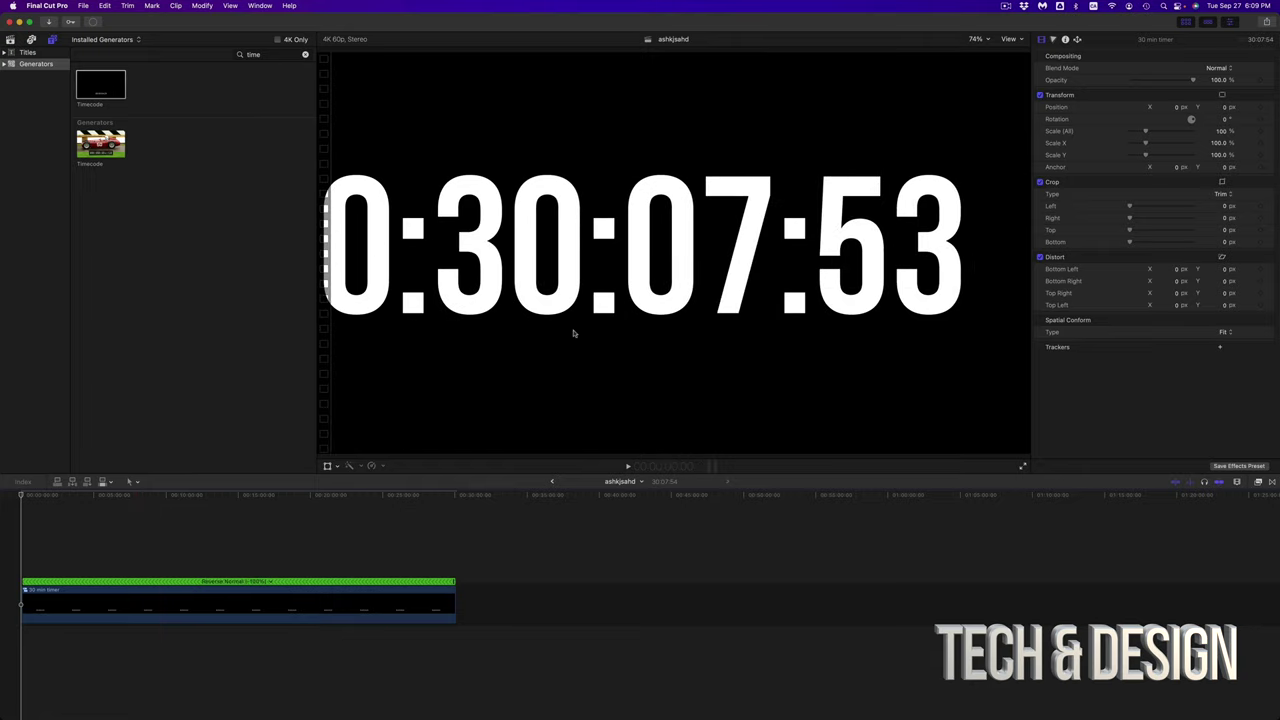
At 0:14:05:46, crop 595 px off the left so only 14:05:46 shows.
{"action": "left_click", "coordinate": [252, 505]}
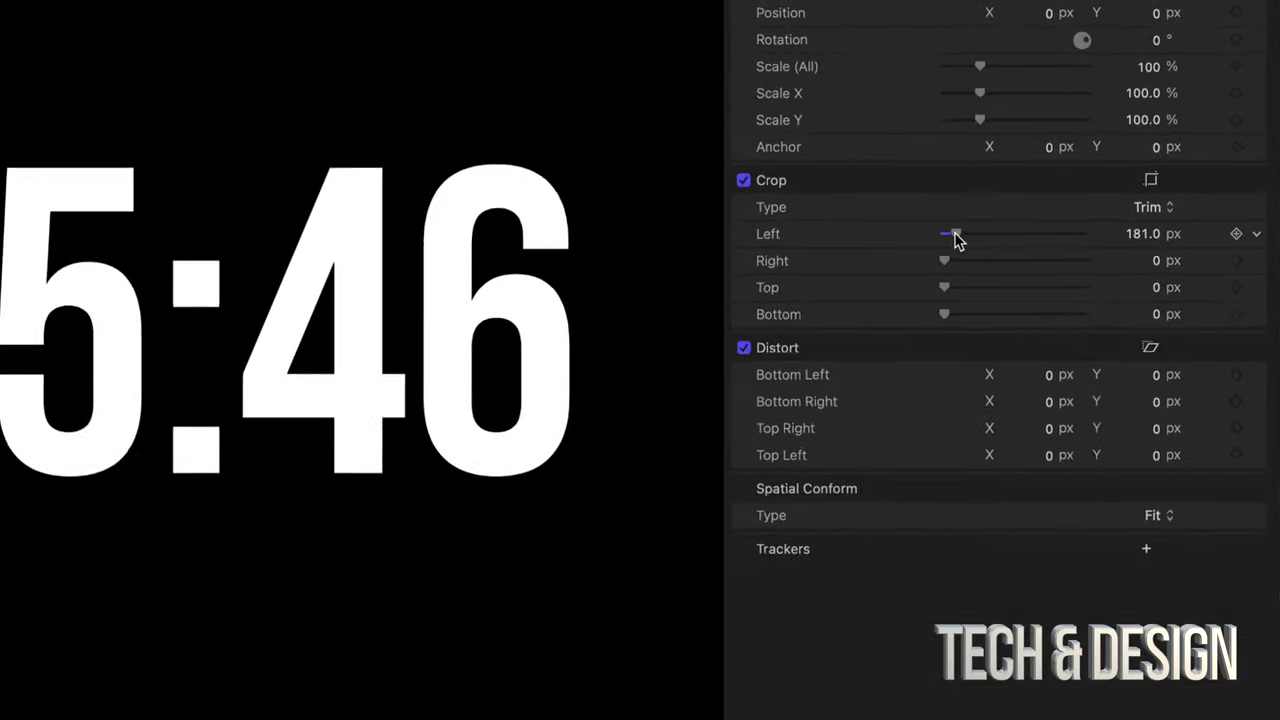
{"action": "left_click_drag", "start_coordinate": [816, 236], "coordinate": [830, 239]}
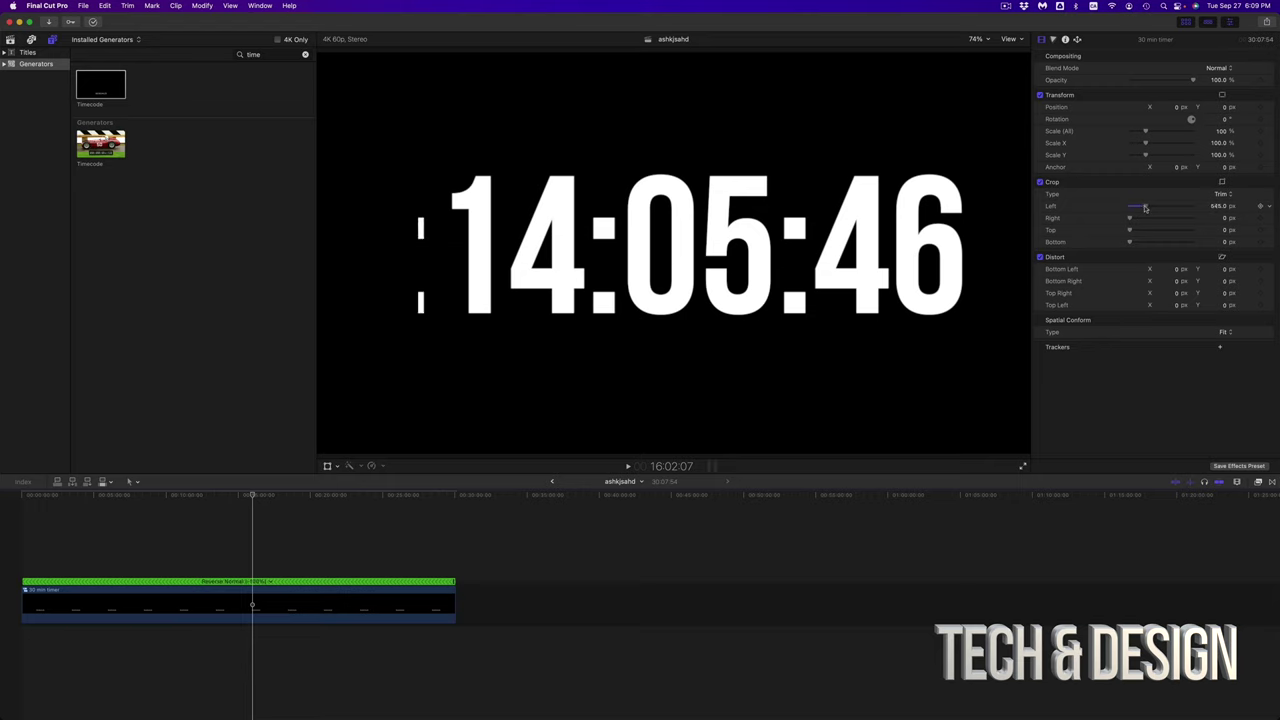
{"action": "left_click_drag", "start_coordinate": [1145, 207], "coordinate": [1137, 207]}
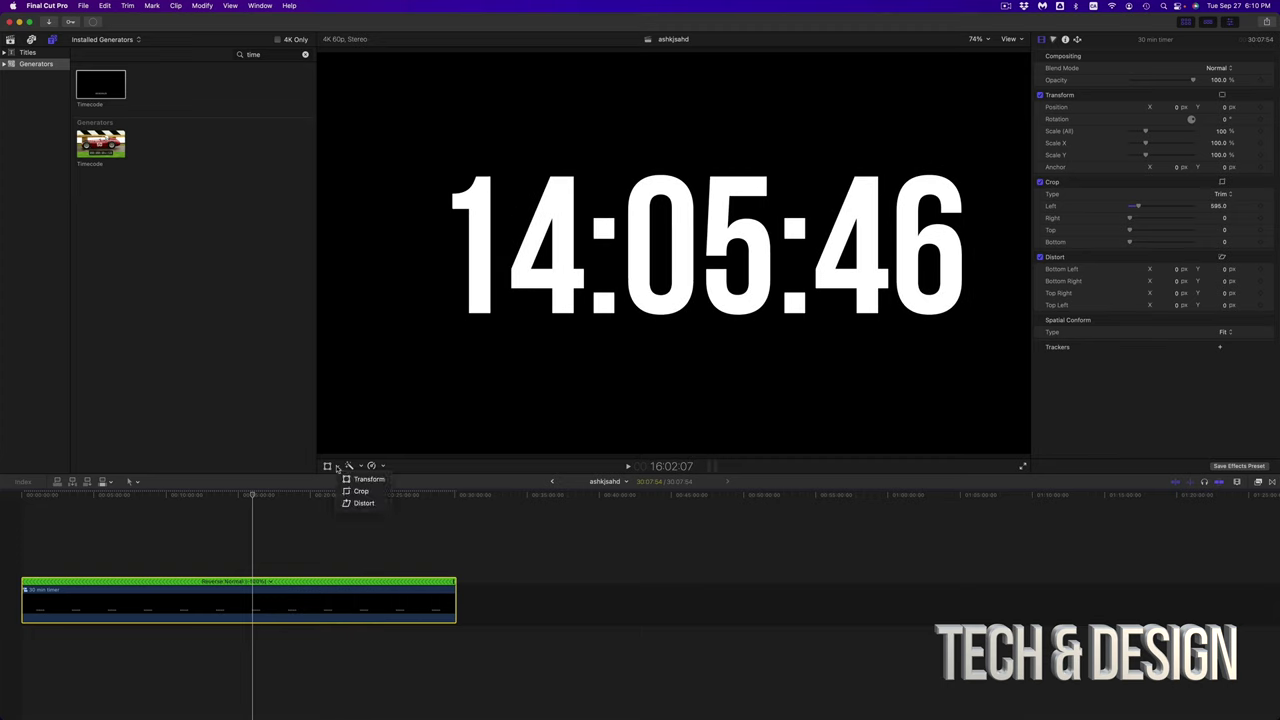
Shift the timer left to about -172 px X, play it back, and show the Titles list.
{"action": "left_click", "coordinate": [365, 479]}
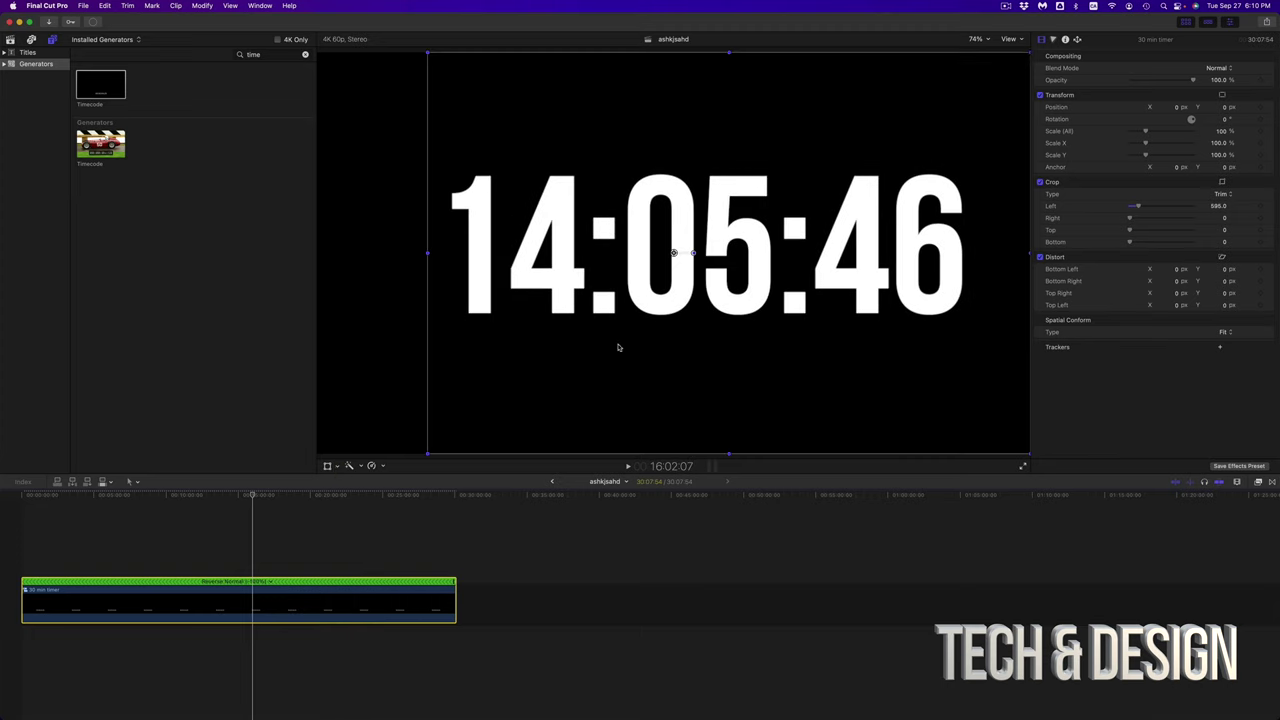
{"action": "left_click_drag", "start_coordinate": [738, 288], "coordinate": [707, 289]}
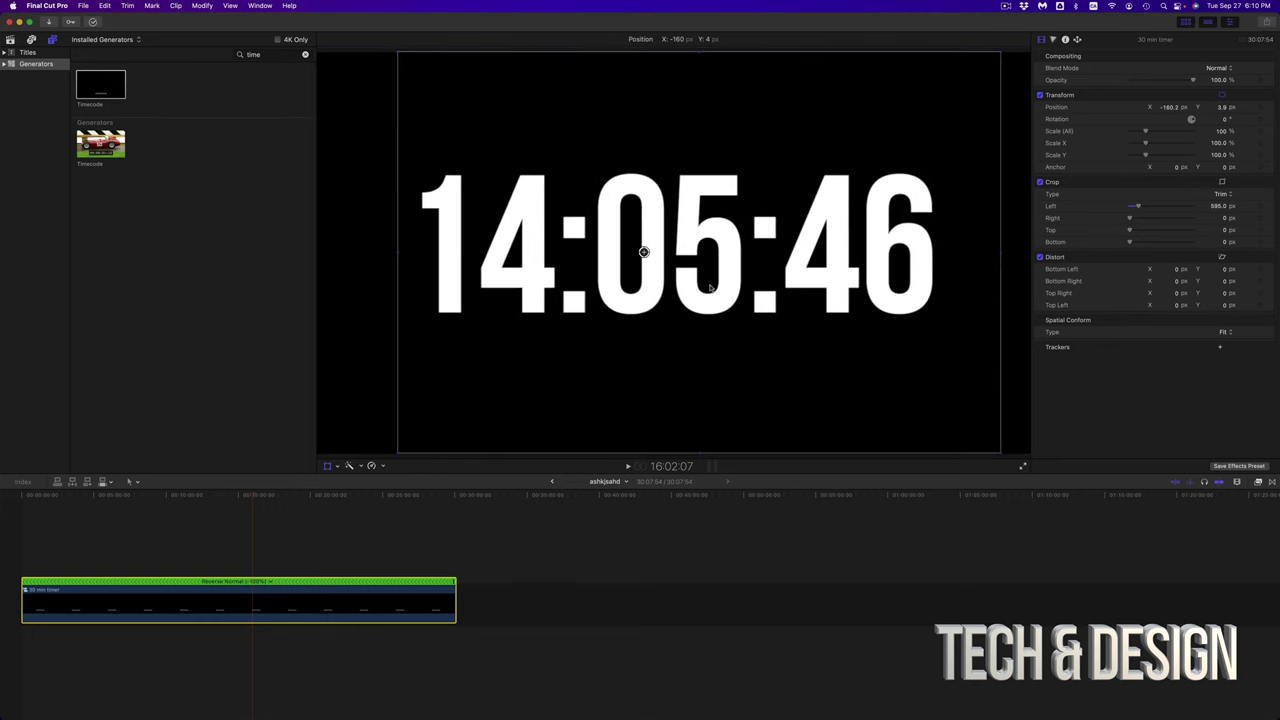
{"action": "key", "text": "space"}
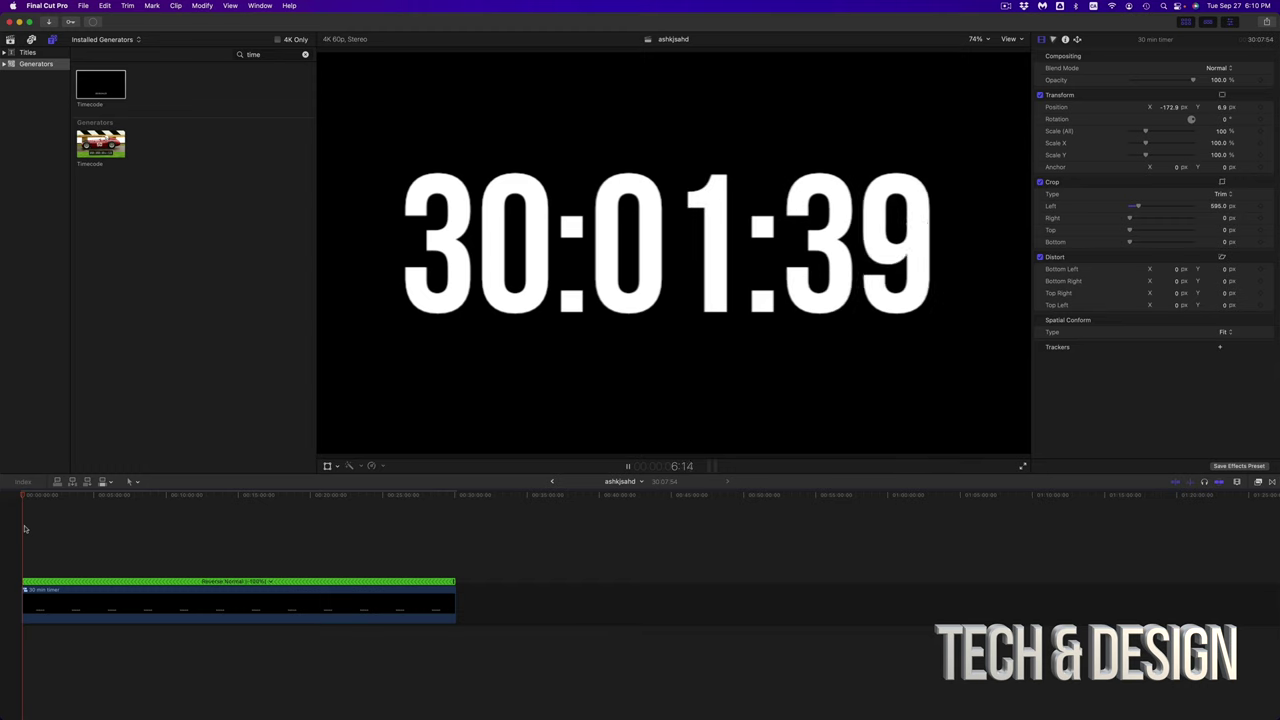
{"action": "key", "text": "space"}
{"action": "left_click", "coordinate": [6, 52]}
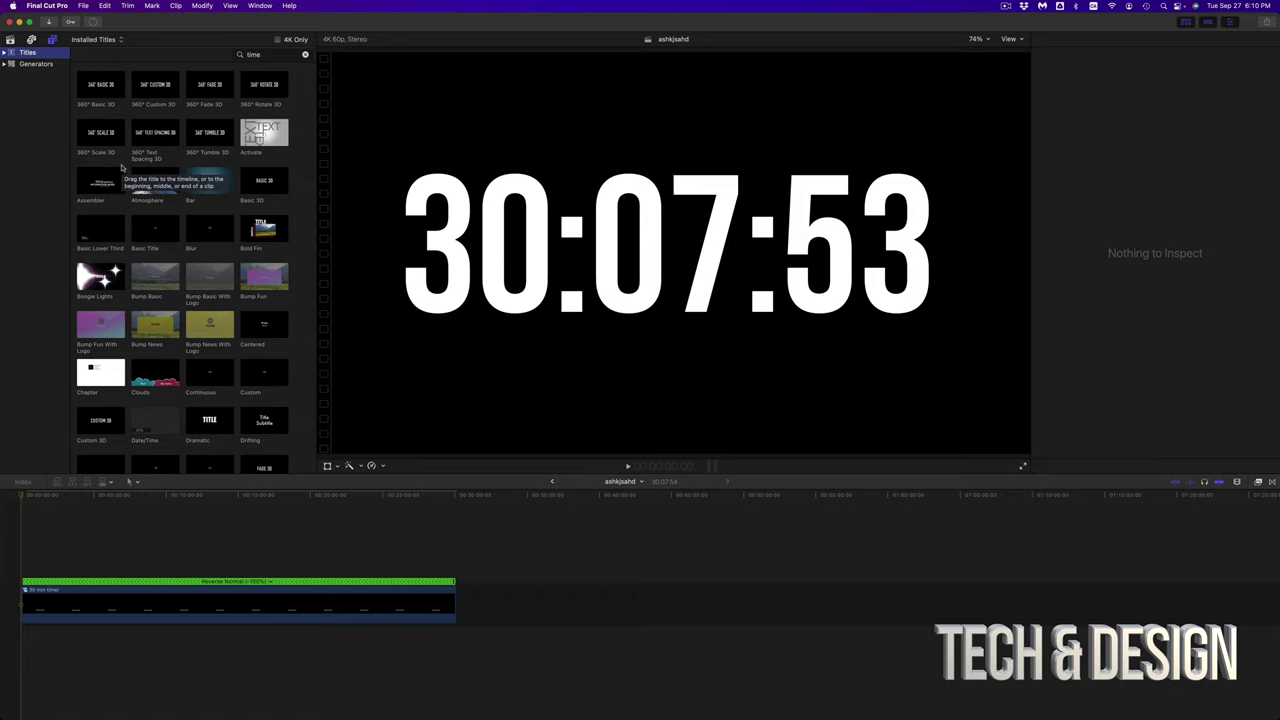
Open the File > Share > 4K (default) dialog: 3840 x 2160, 60 fps, 9.07 GB .mov.
{"action": "key", "text": "super+e"}
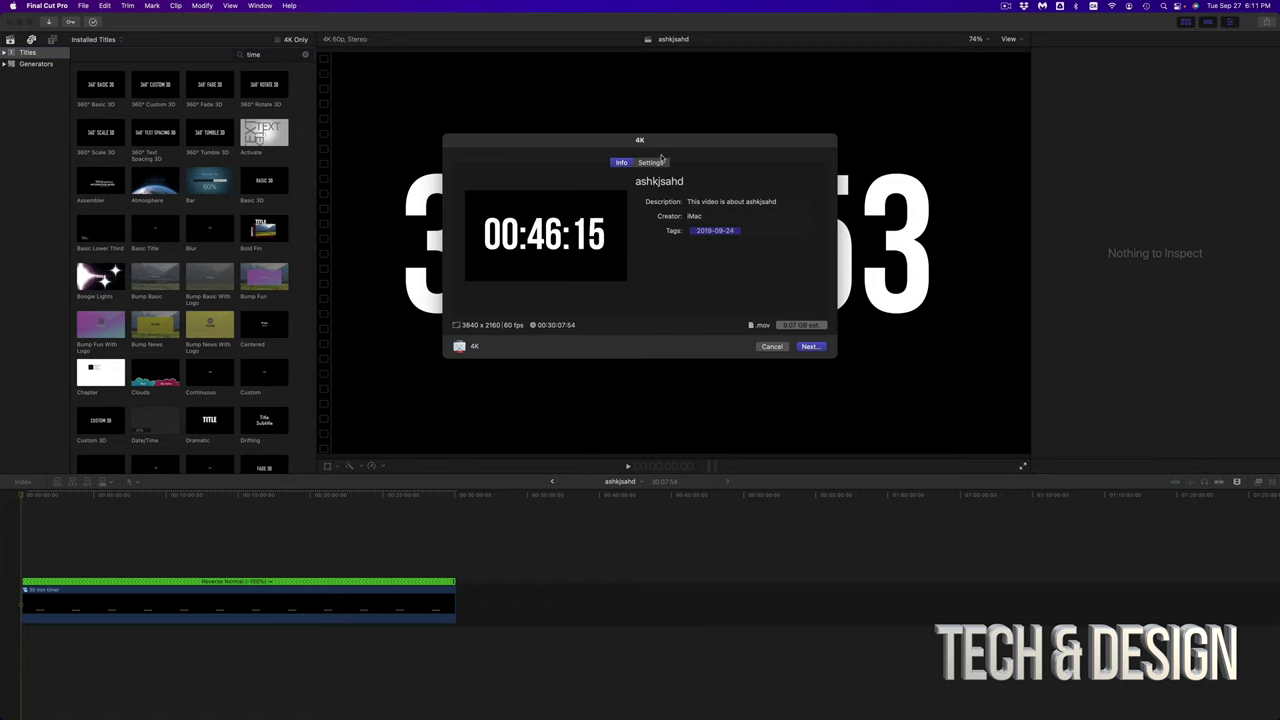
{"action": "left_click", "coordinate": [771, 346]}
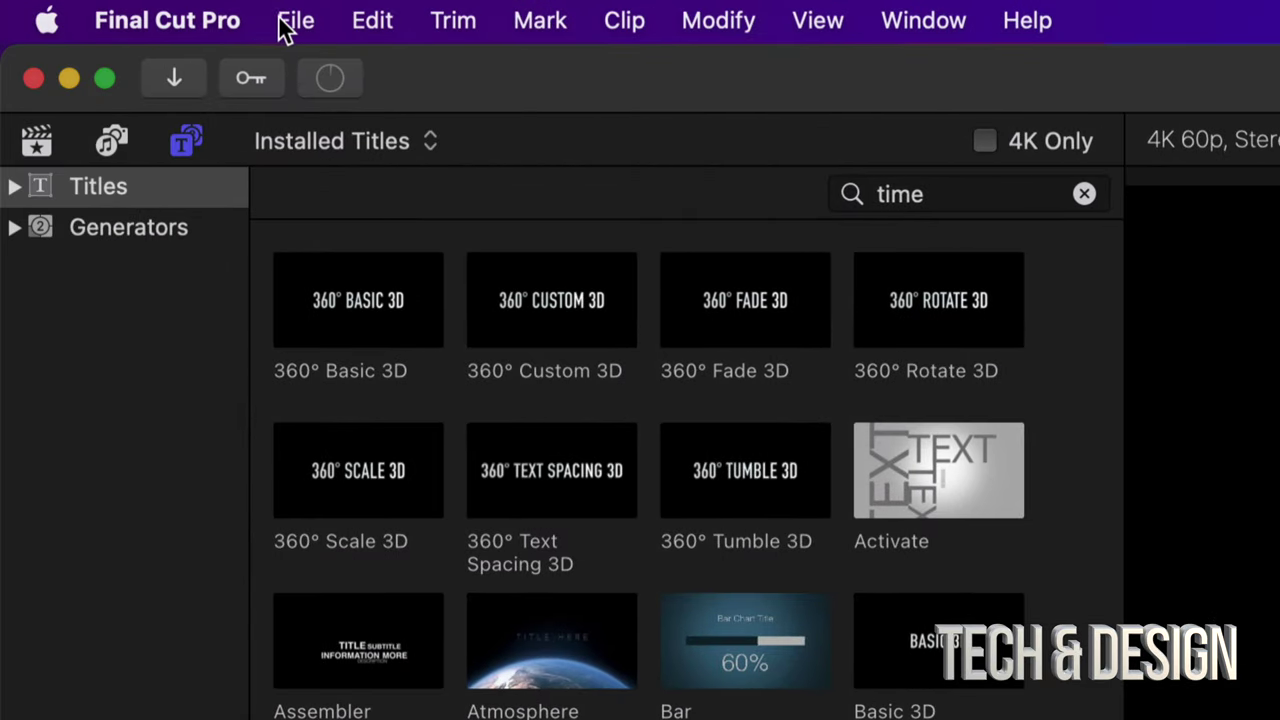
{"action": "left_click", "coordinate": [292, 22]}
{"action": "mouse_move", "coordinate": [441, 464]}
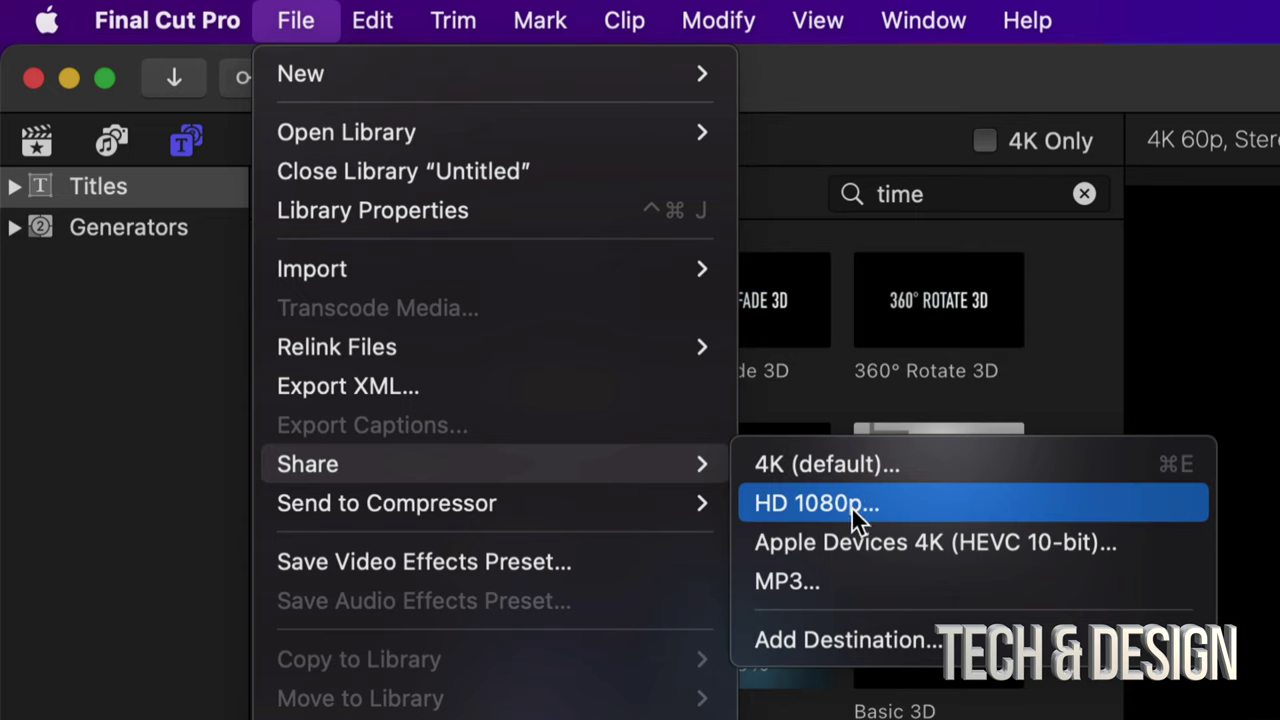
{"action": "left_click", "coordinate": [810, 640]}
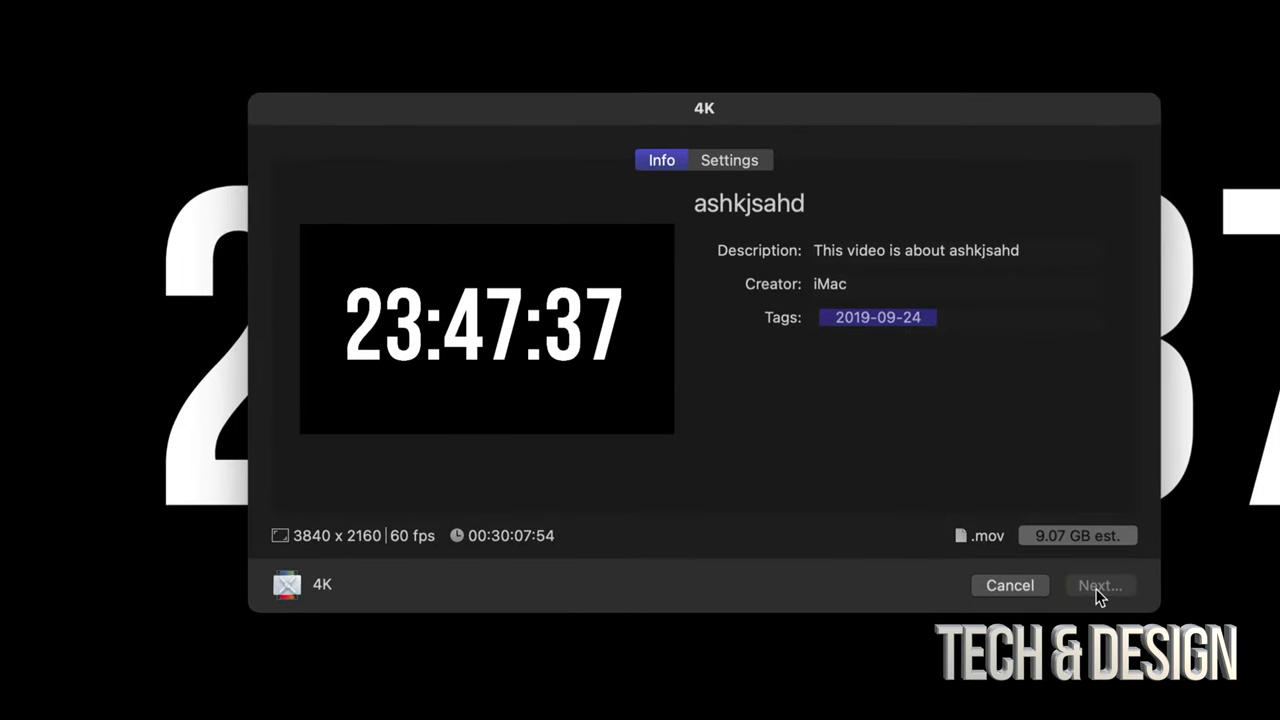
Move on from the 4K share dialog to the save sheet, with Desktop as the location.
{"action": "left_click", "coordinate": [1100, 590]}
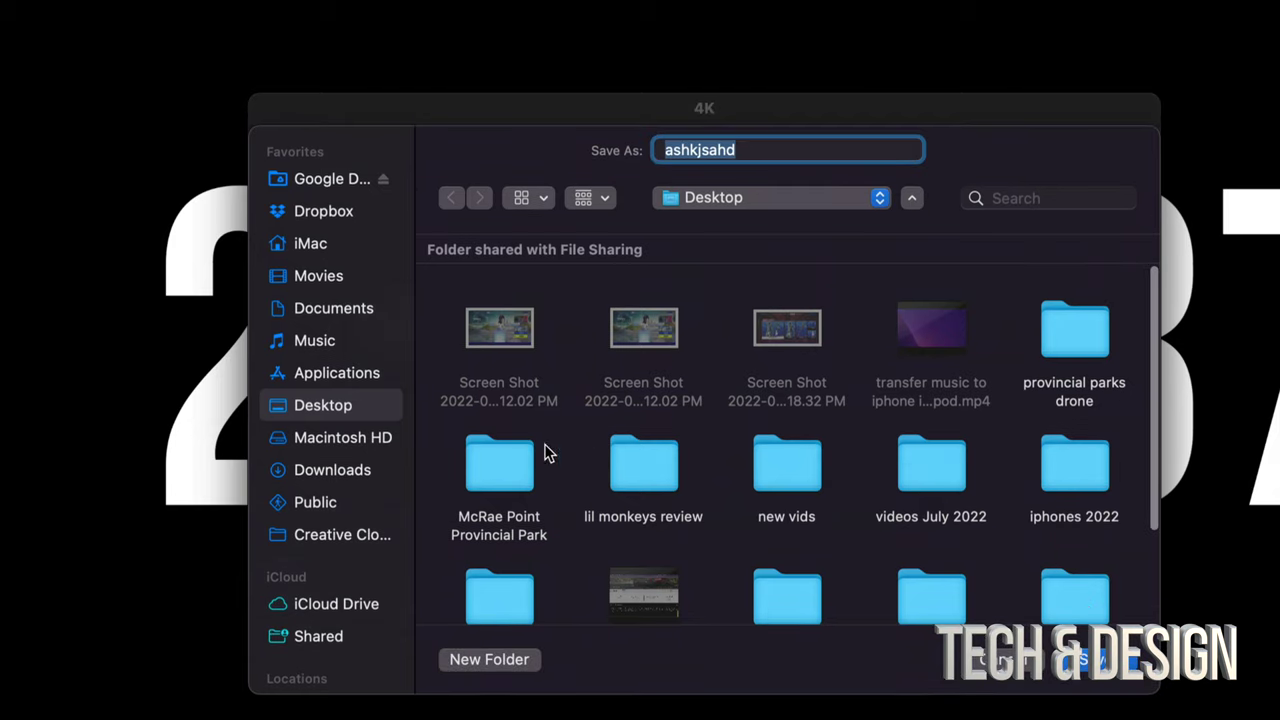